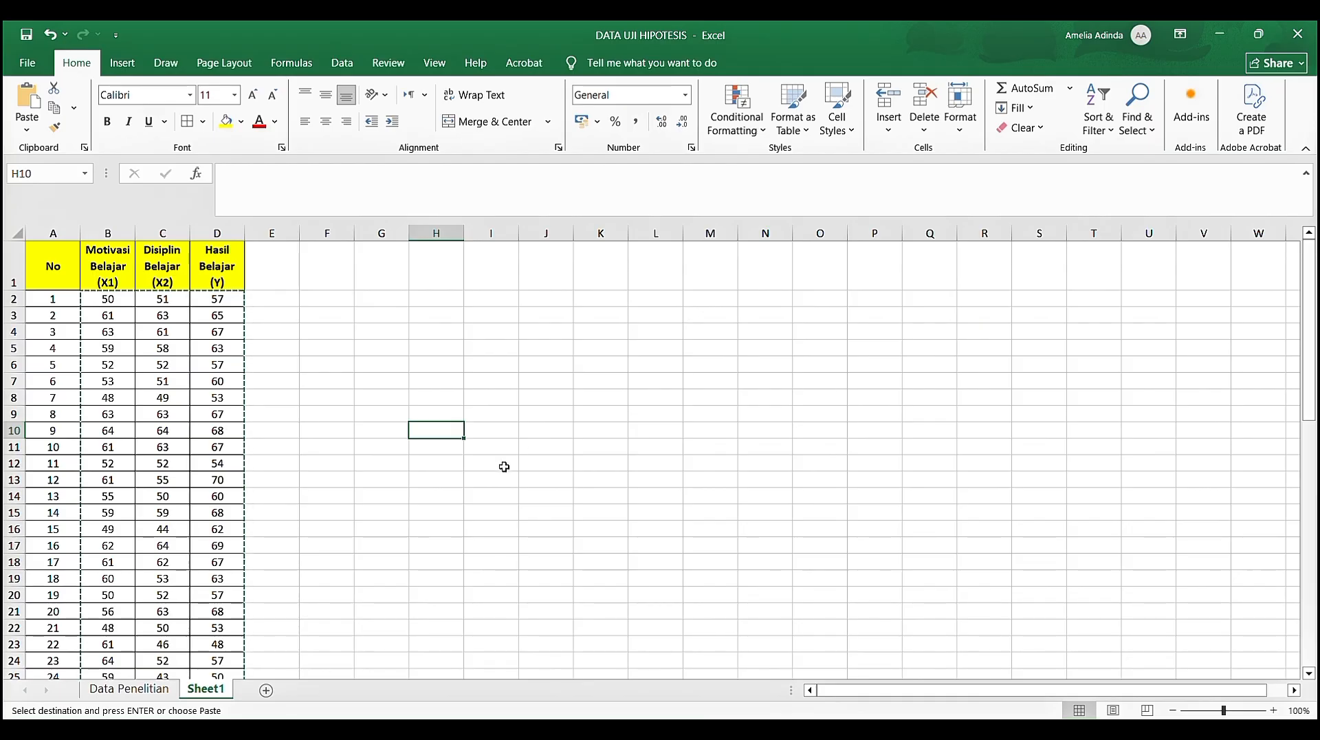
- Switch to the SPSS Data Editor and paste the copied X1, X2 and Y values starting at the first cell
scroll(504, 466, "down", 1)
scroll(504, 466, "up", 1)
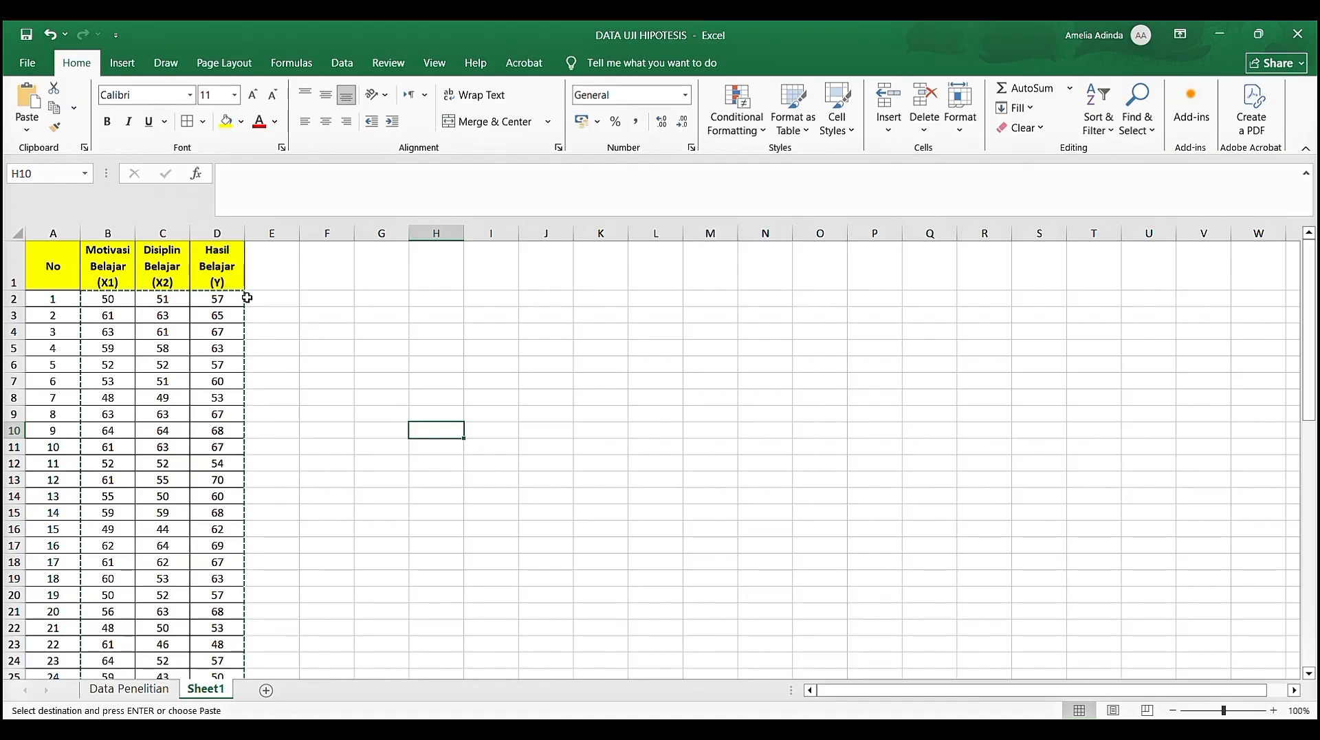
scroll(267, 343, "down", 2)
scroll(267, 344, "up", 2)
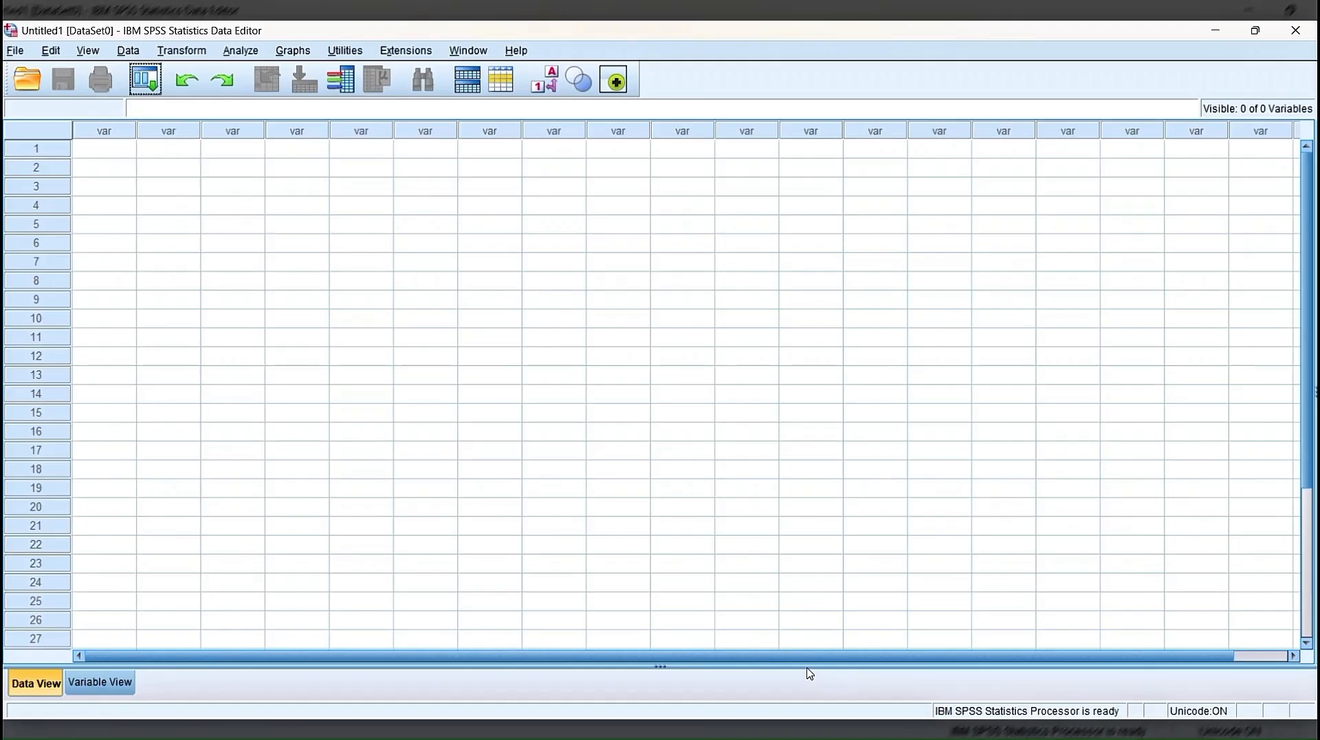
left_click(110, 155)
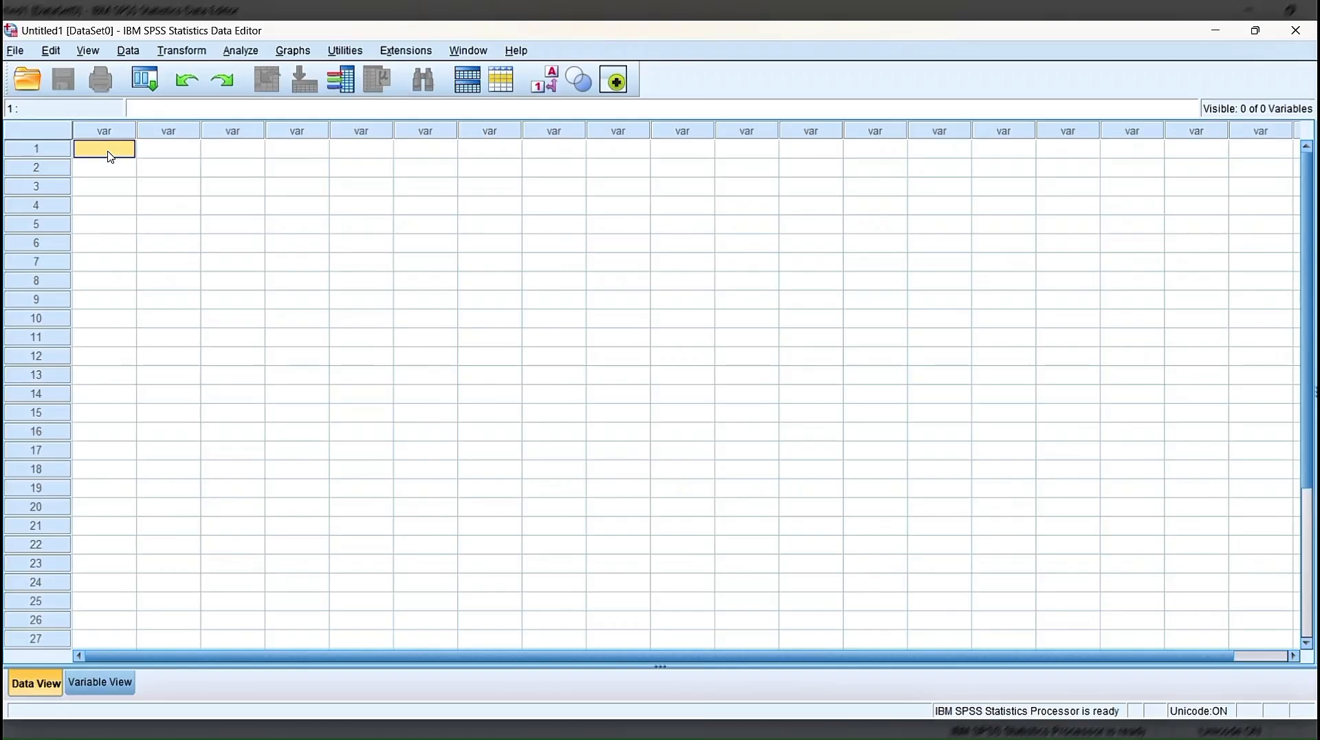
key("ctrl+v")
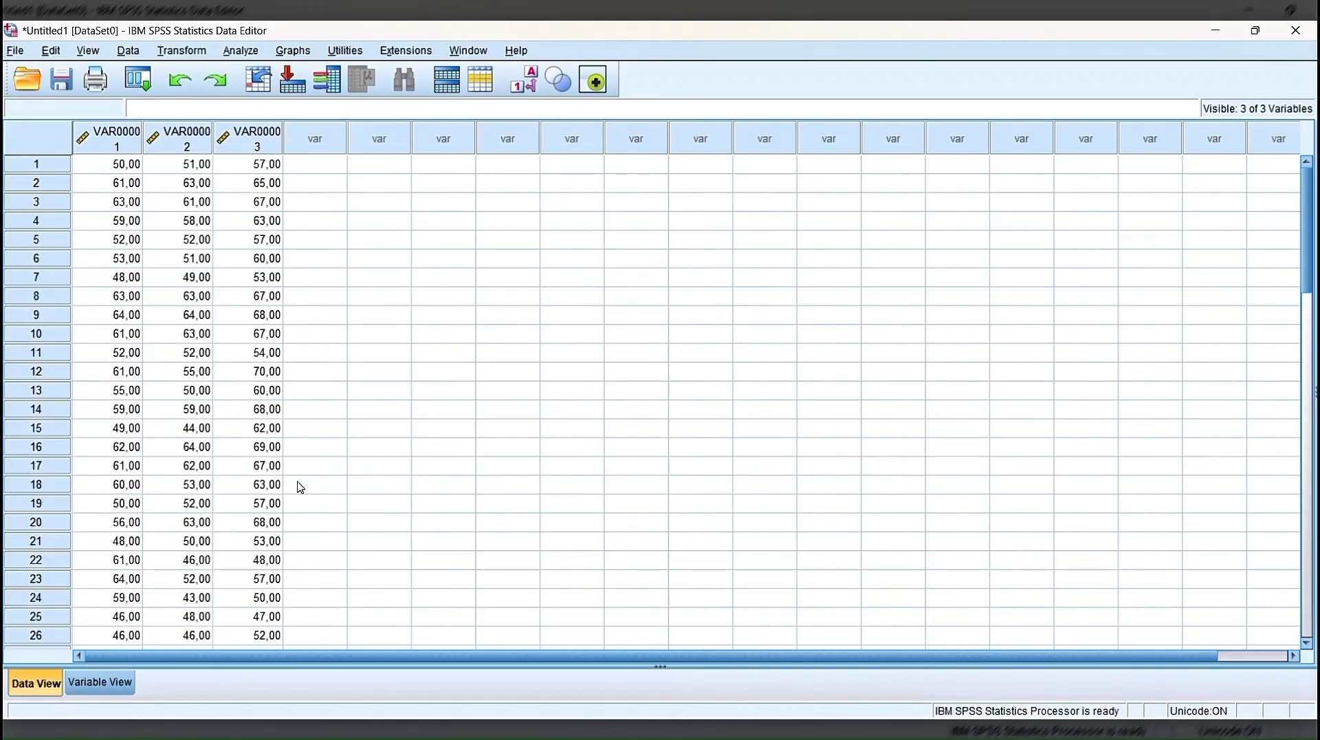
- Rename the three variables as X1, X2 and Y, and return to the data view
left_click(86, 689)
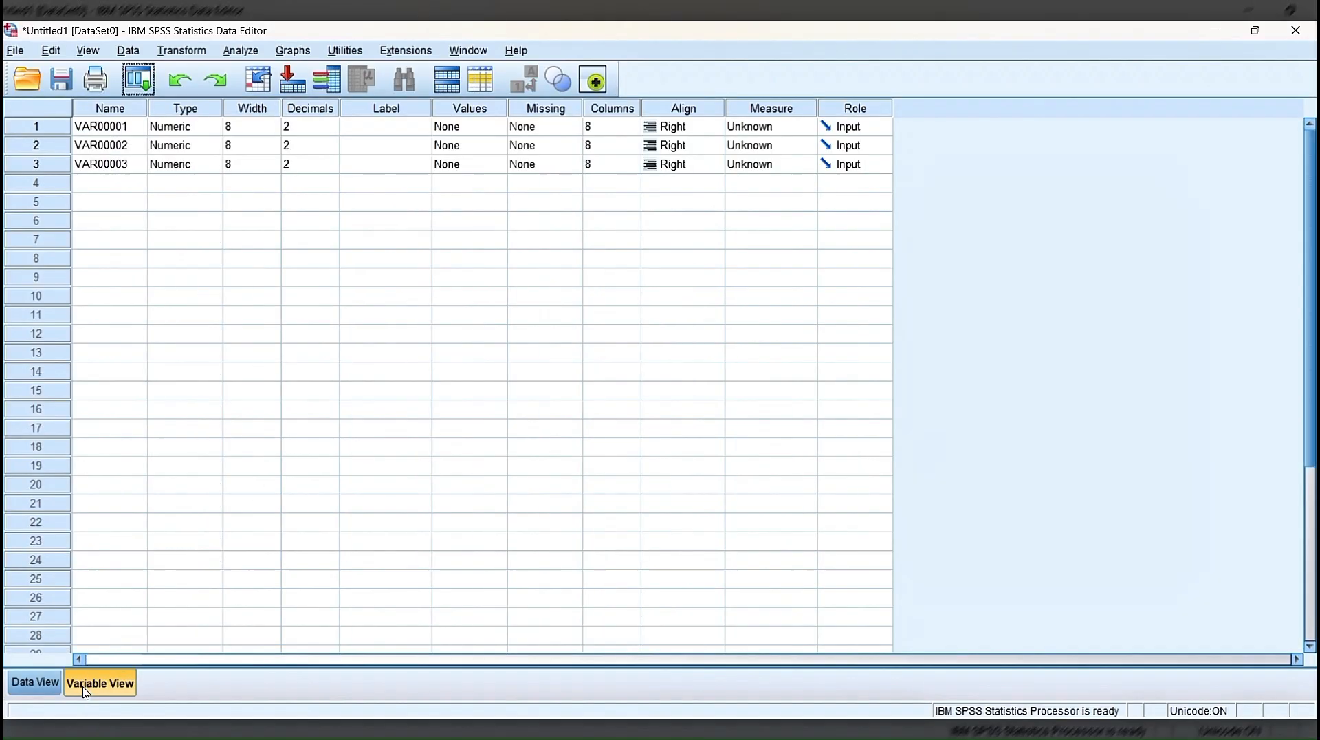
left_click(126, 131)
key("BackSpace")
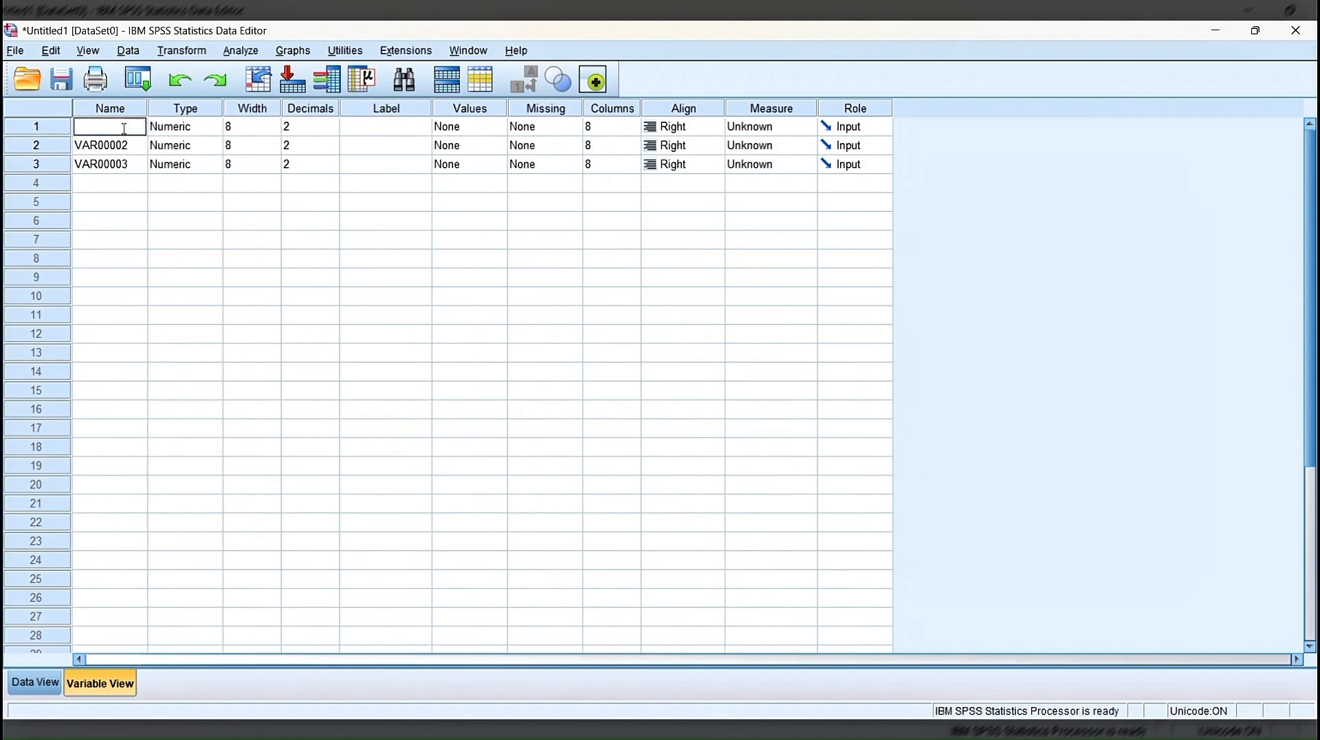
type("X1")
key("Return")
key("BackSpace")
type("X2")
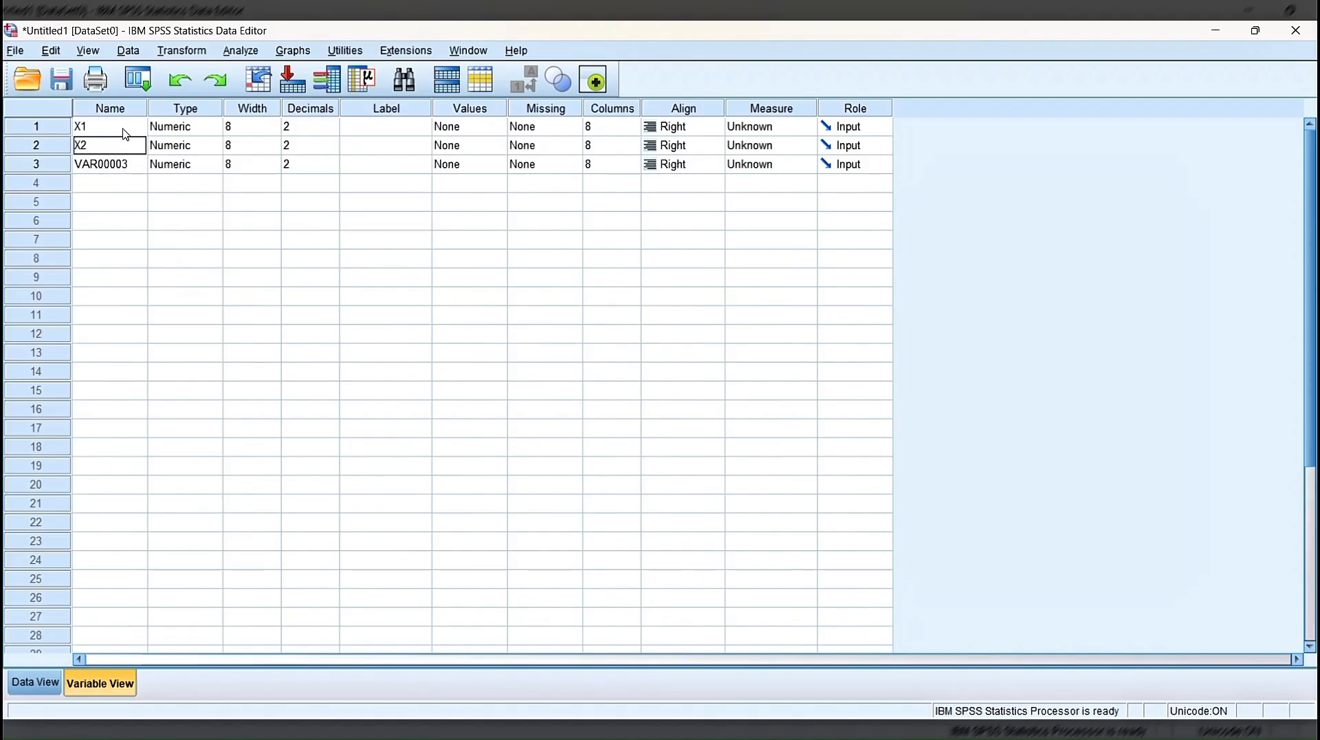
key("Return")
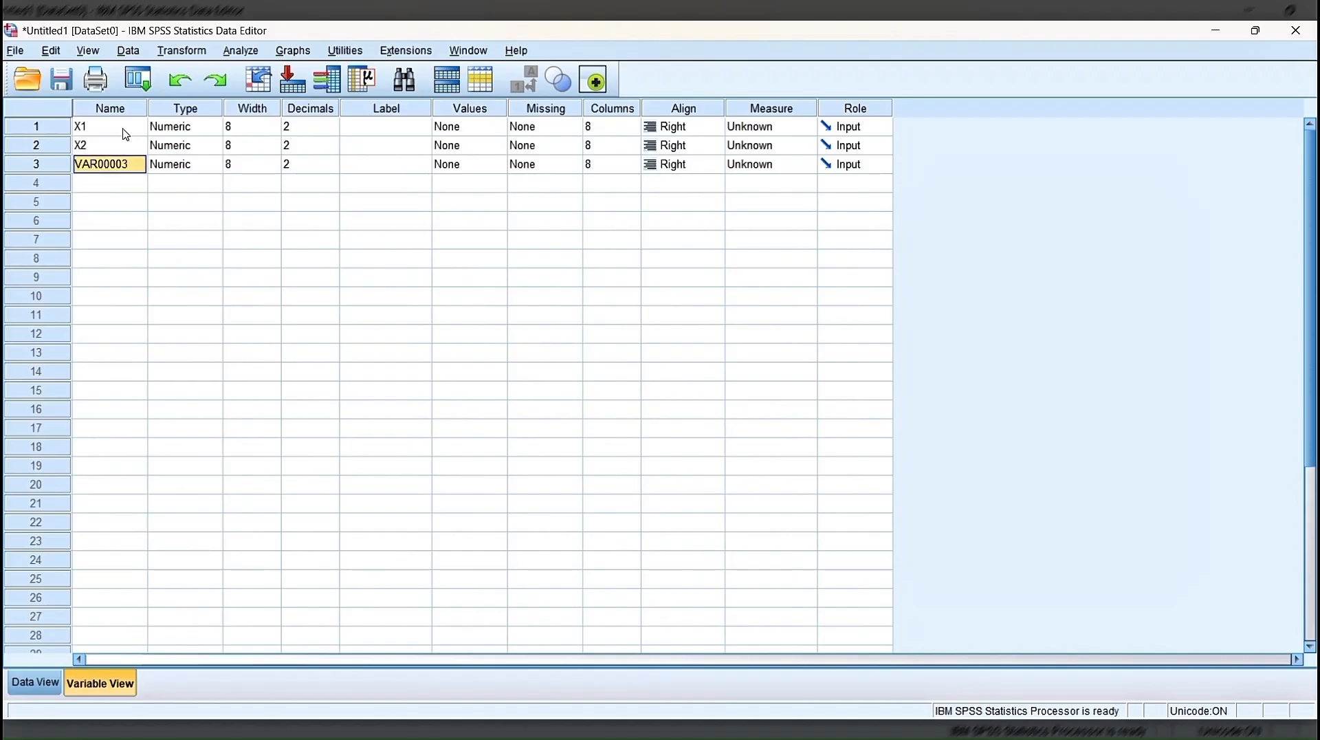
key("BackSpace")
type("Y")
left_click(32, 684)
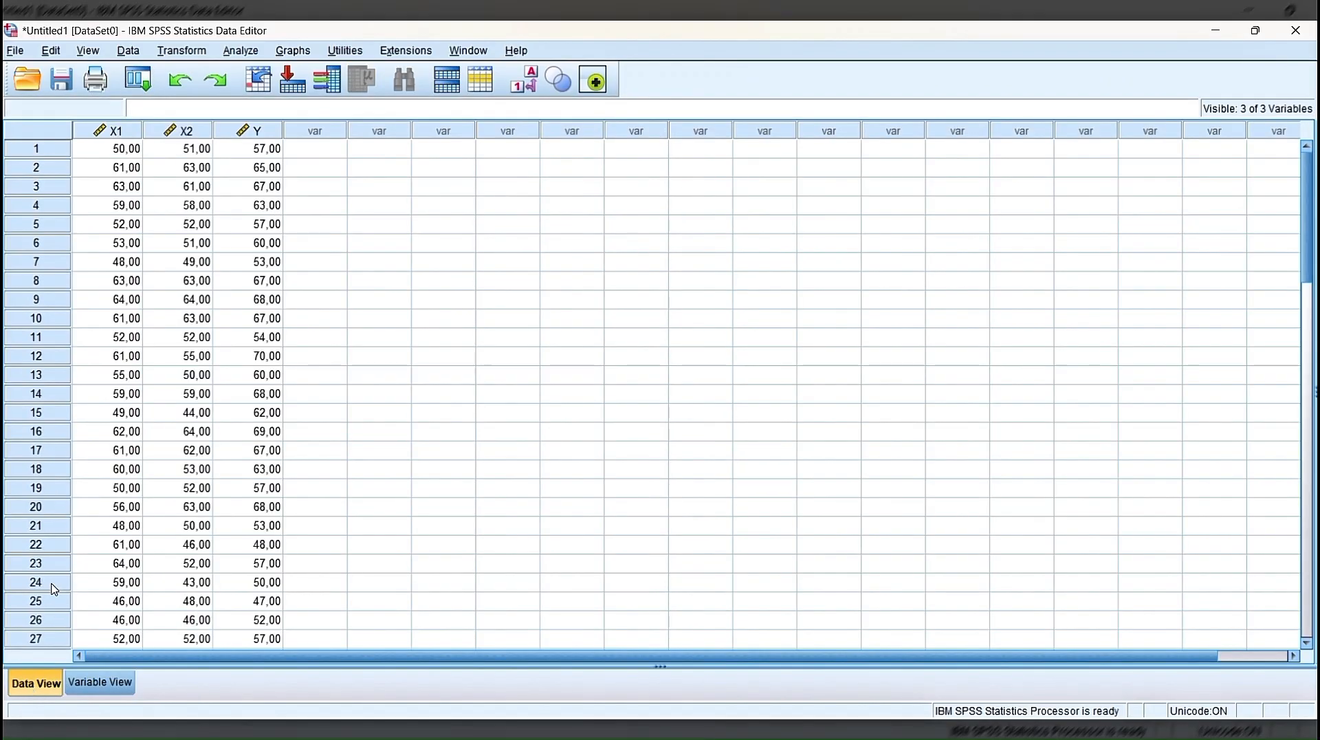
- Run a linear regression with Hasil belajar as dependent, Motivasi Belajar and Disiplin Belajar as independents, and the Enter method
left_click(242, 50)
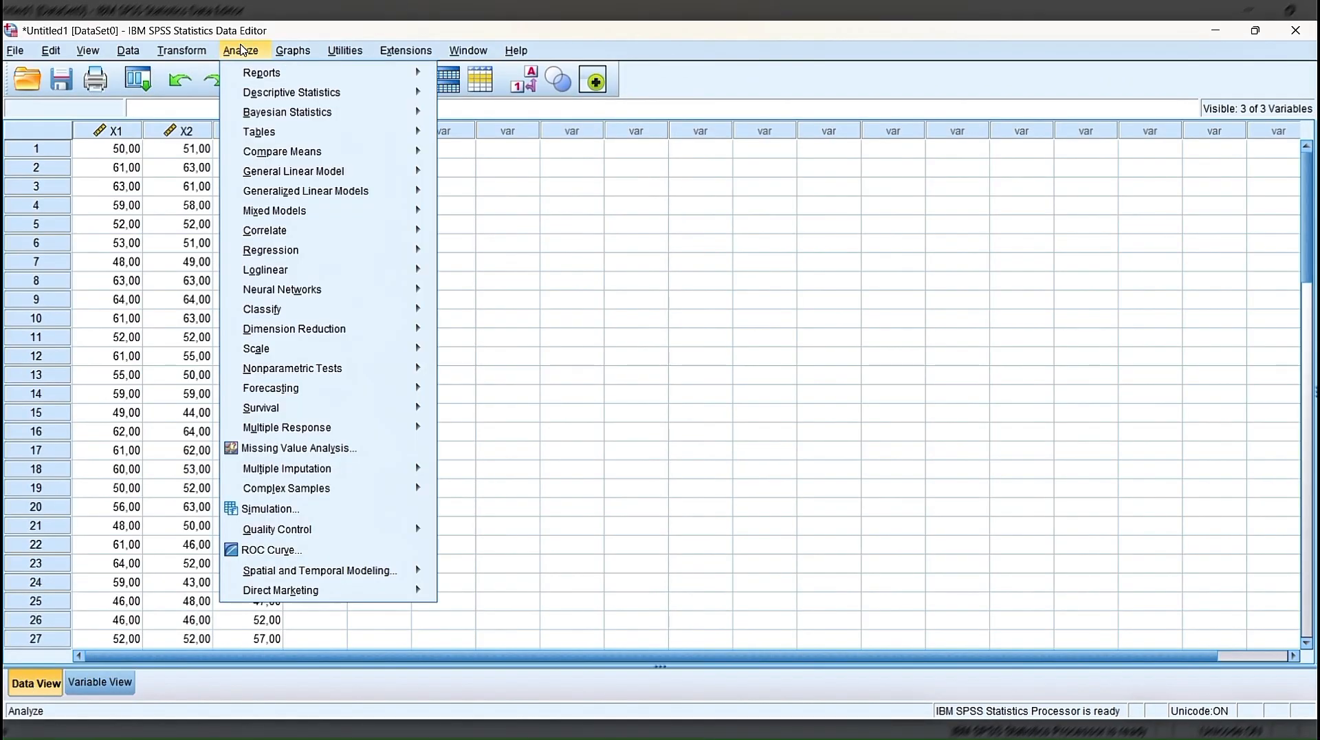
mouse_move(293, 50)
mouse_move(241, 50)
mouse_move(262, 233)
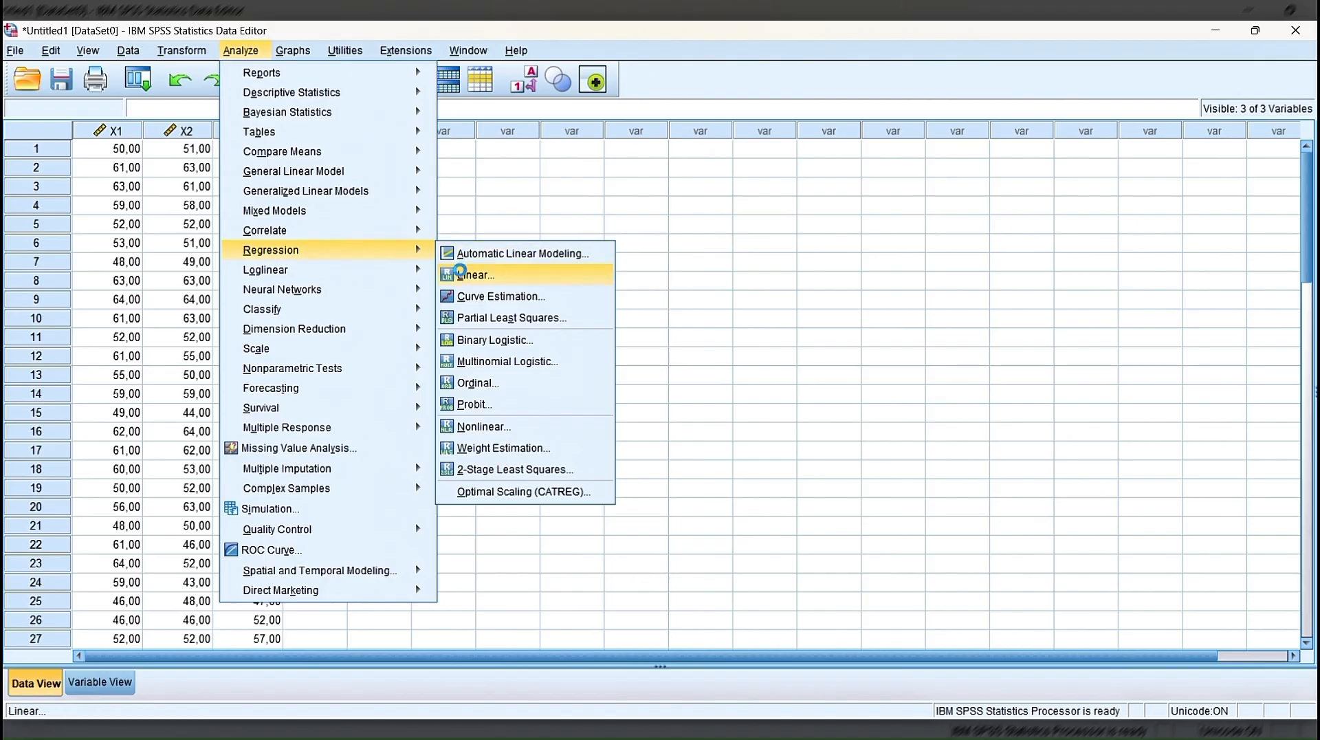
left_click(474, 275)
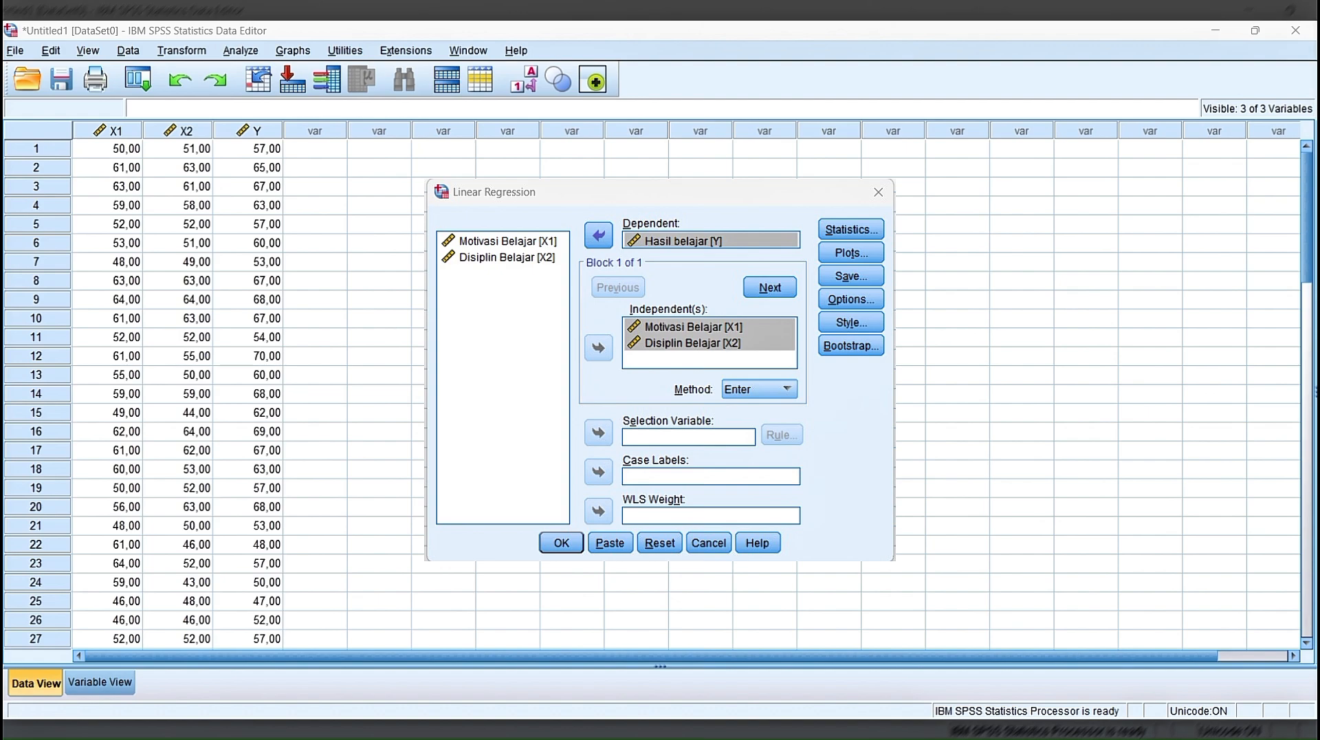
left_click(561, 543)
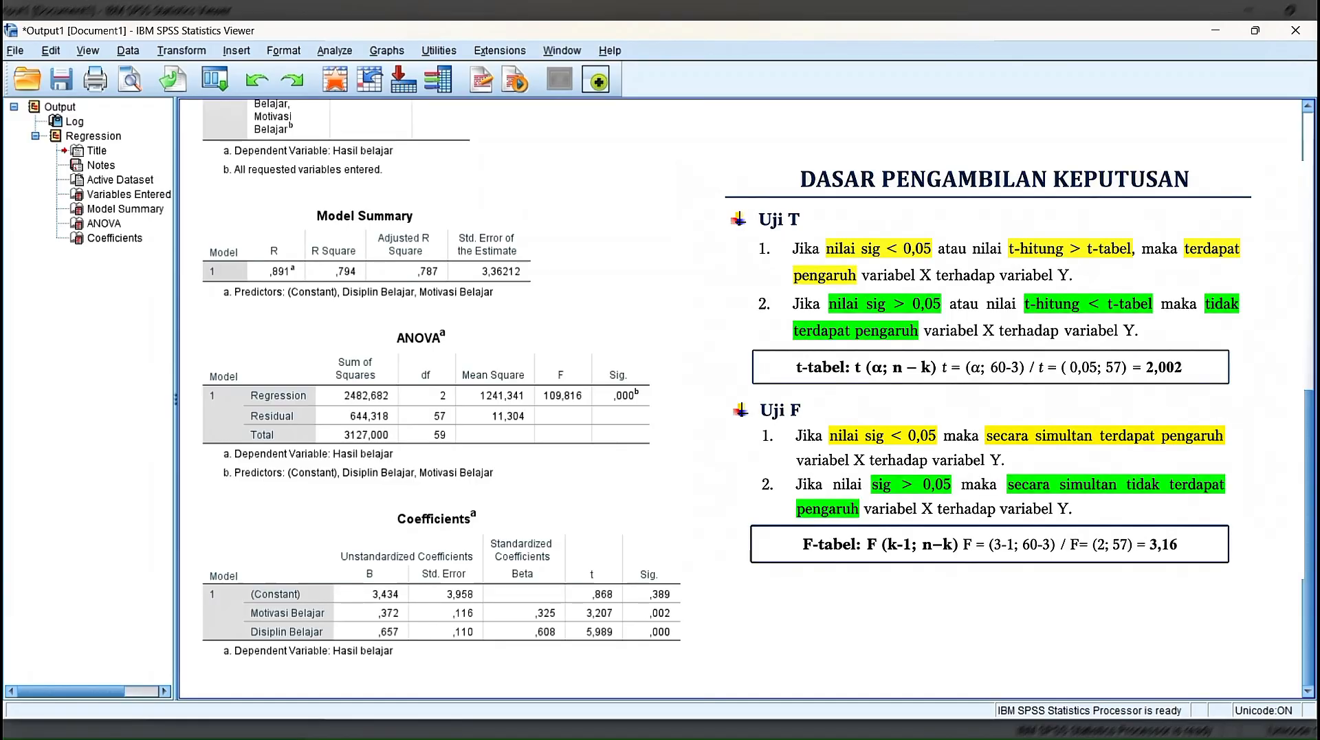
- Examine the Coefficients and ANOVA tables for the t, F and significance values of the regression
left_click(458, 557)
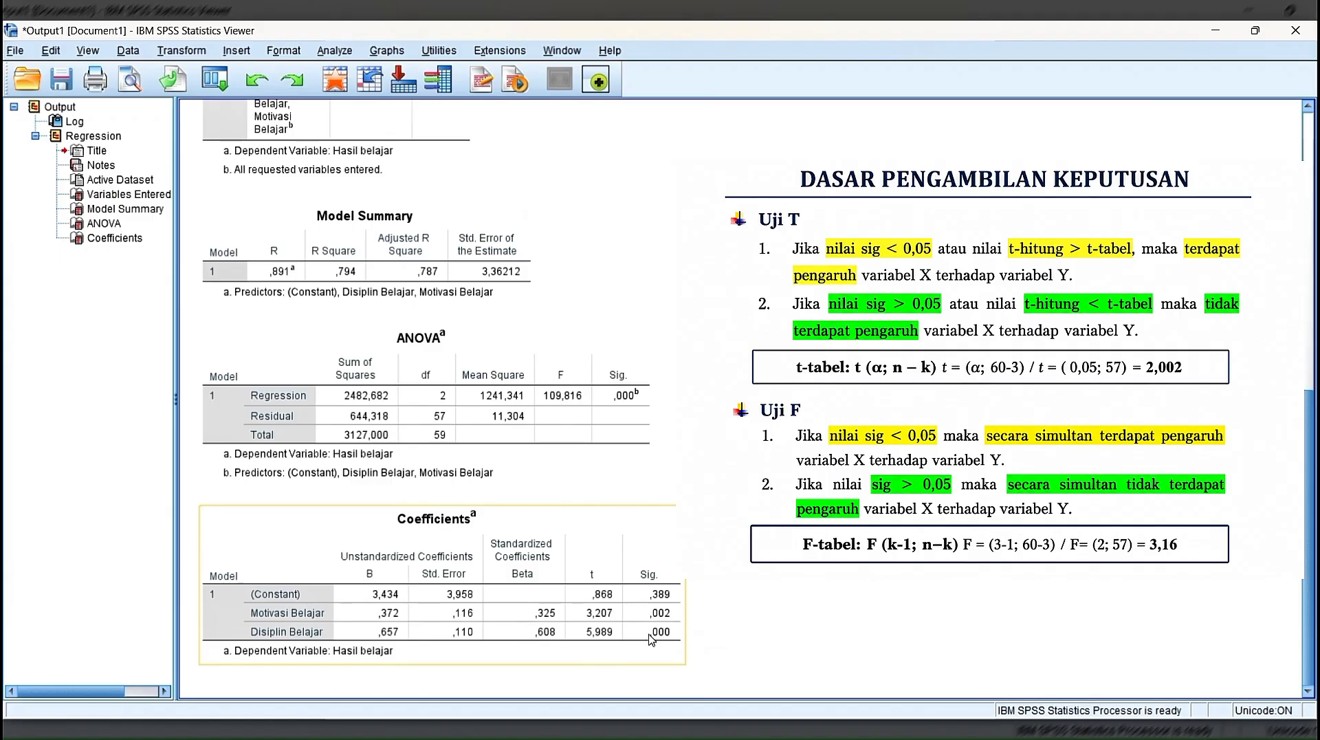
left_click(716, 587)
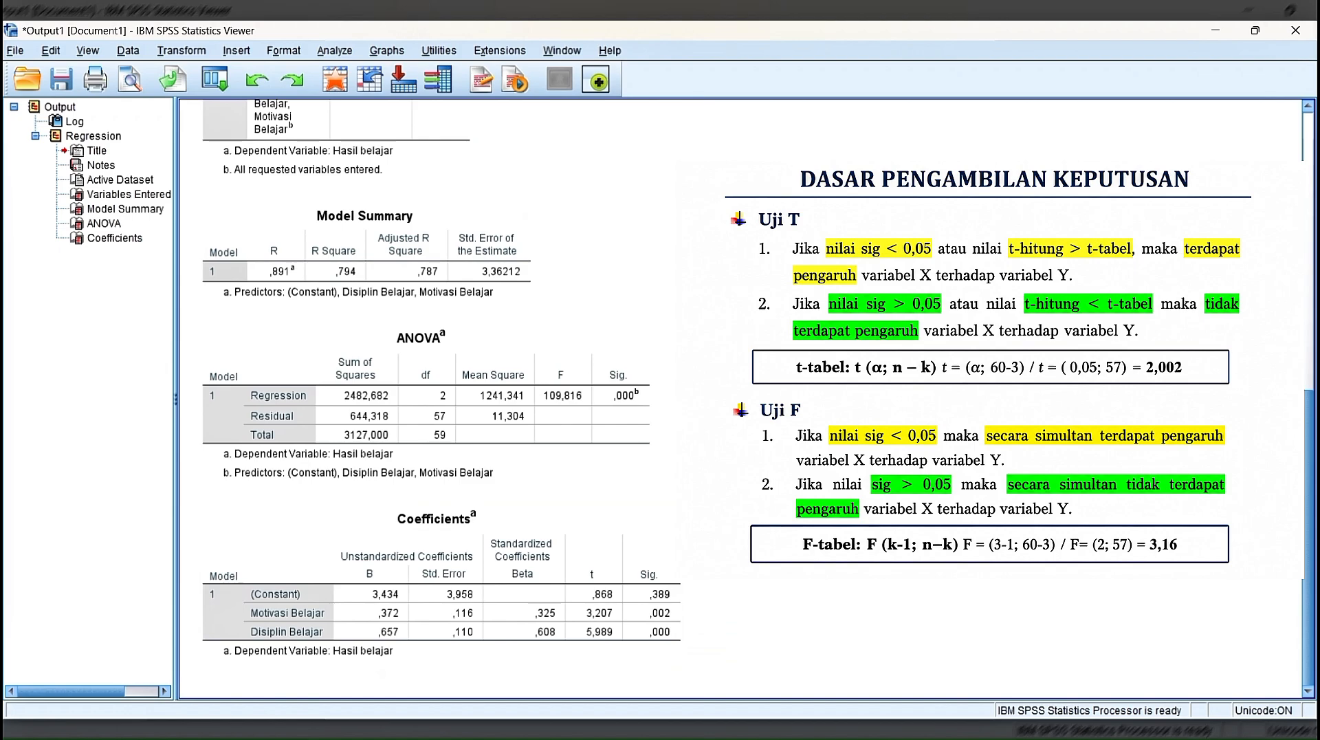
left_click(340, 650)
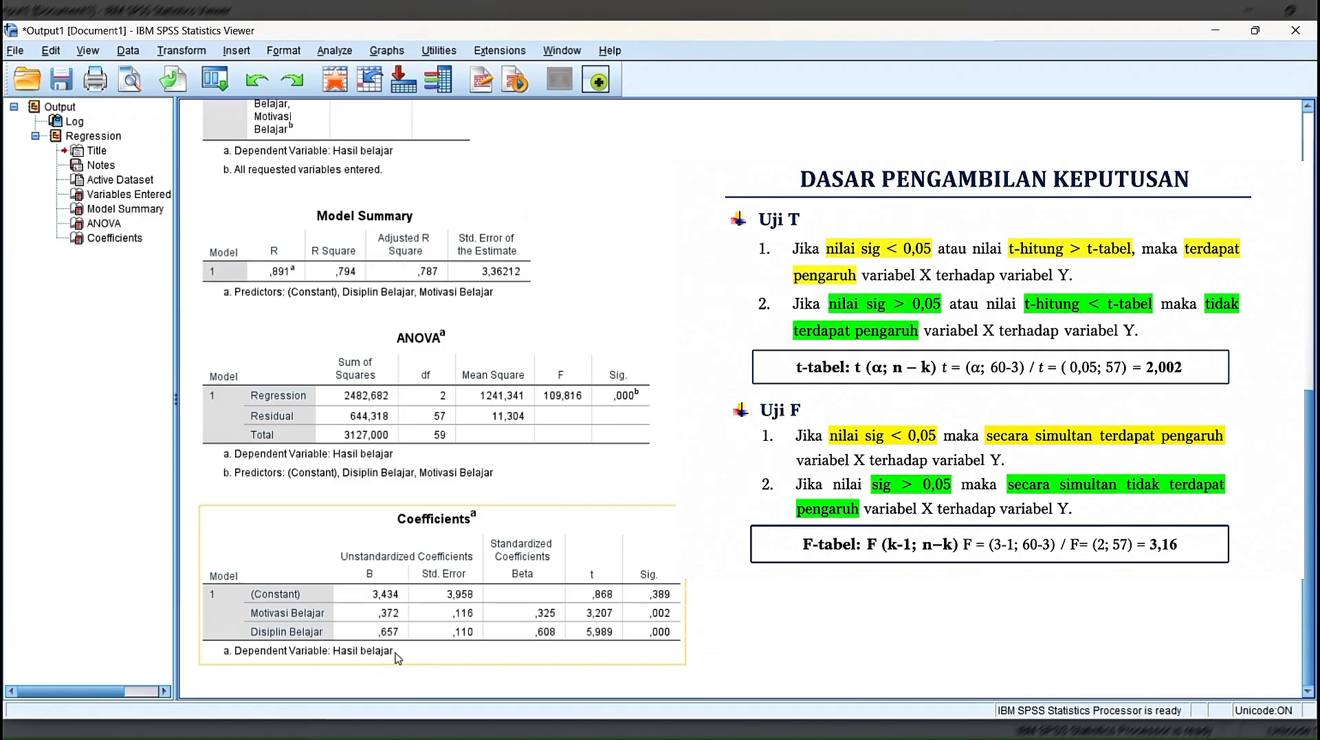
left_click(447, 418)
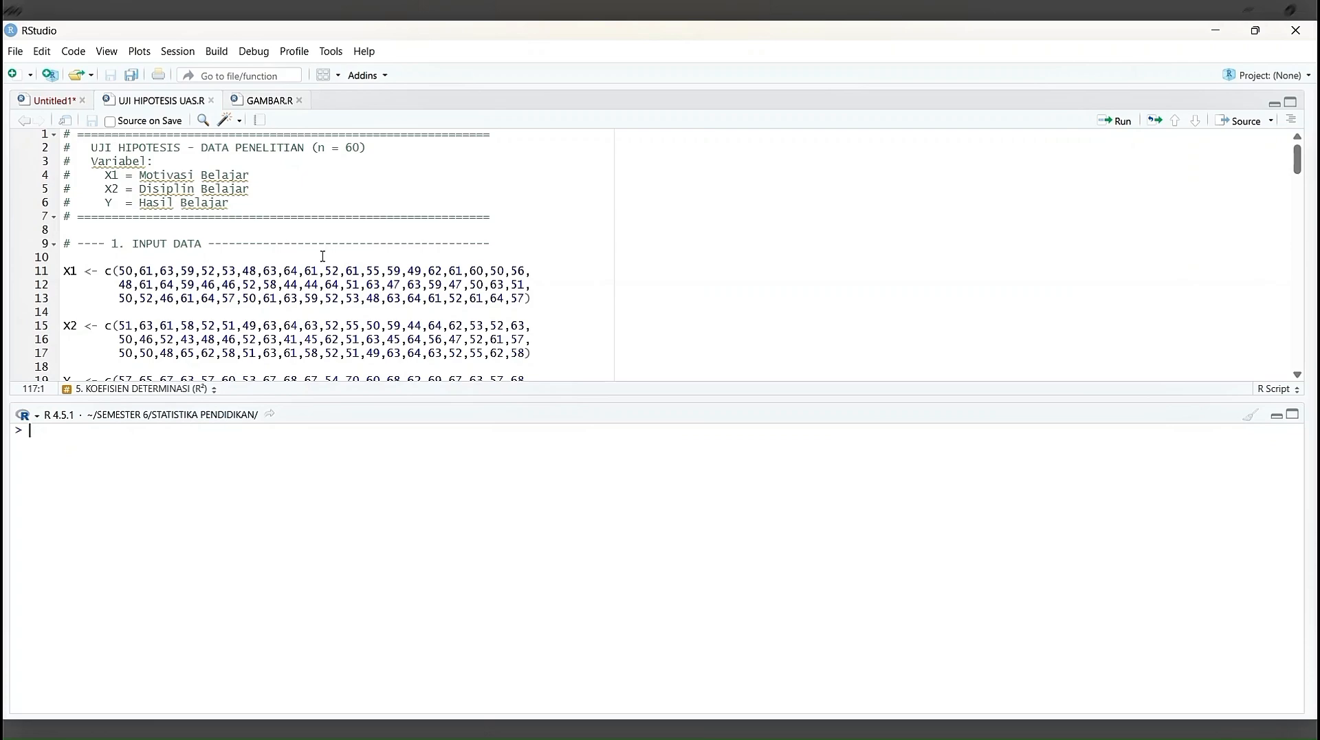
- Switch to the UJI HIPOTESIS UAS.R script in RStudio and run the statement that defines the X1 vector
scroll(322, 255, "down", 2)
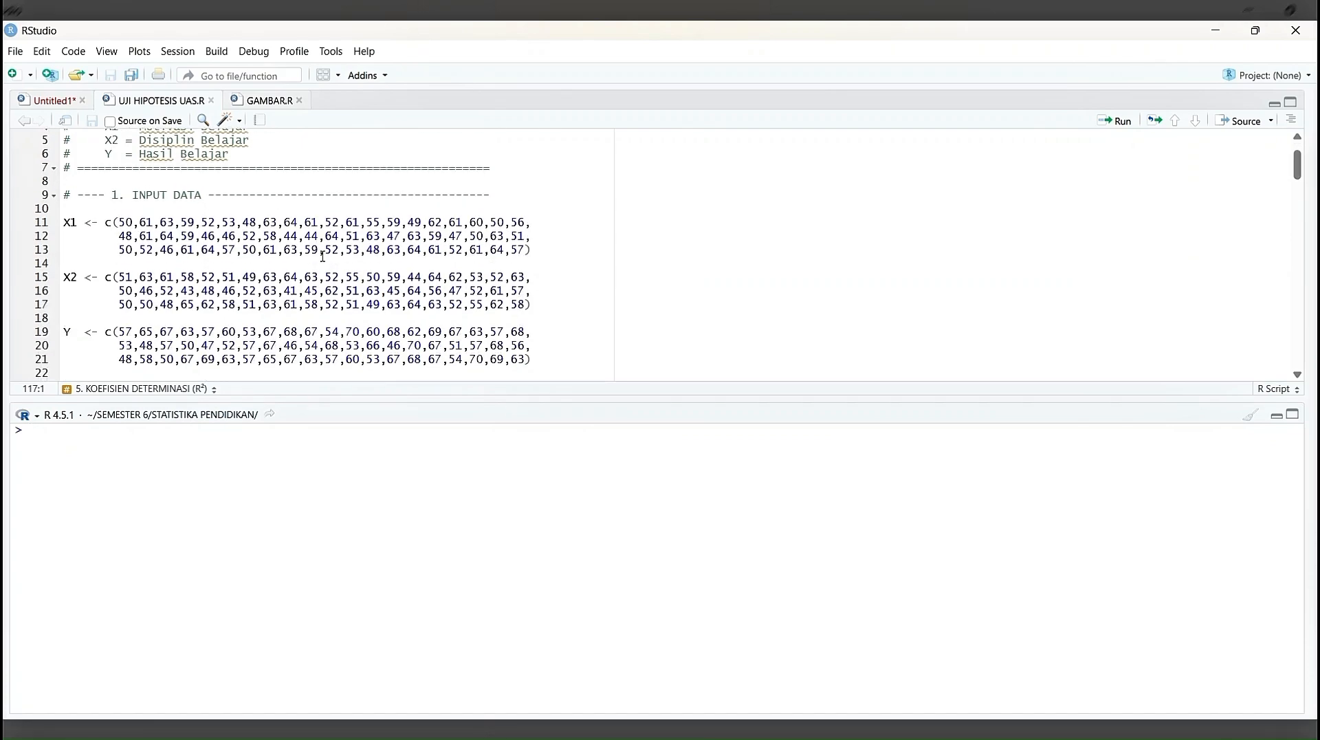
scroll(323, 256, "up", 2)
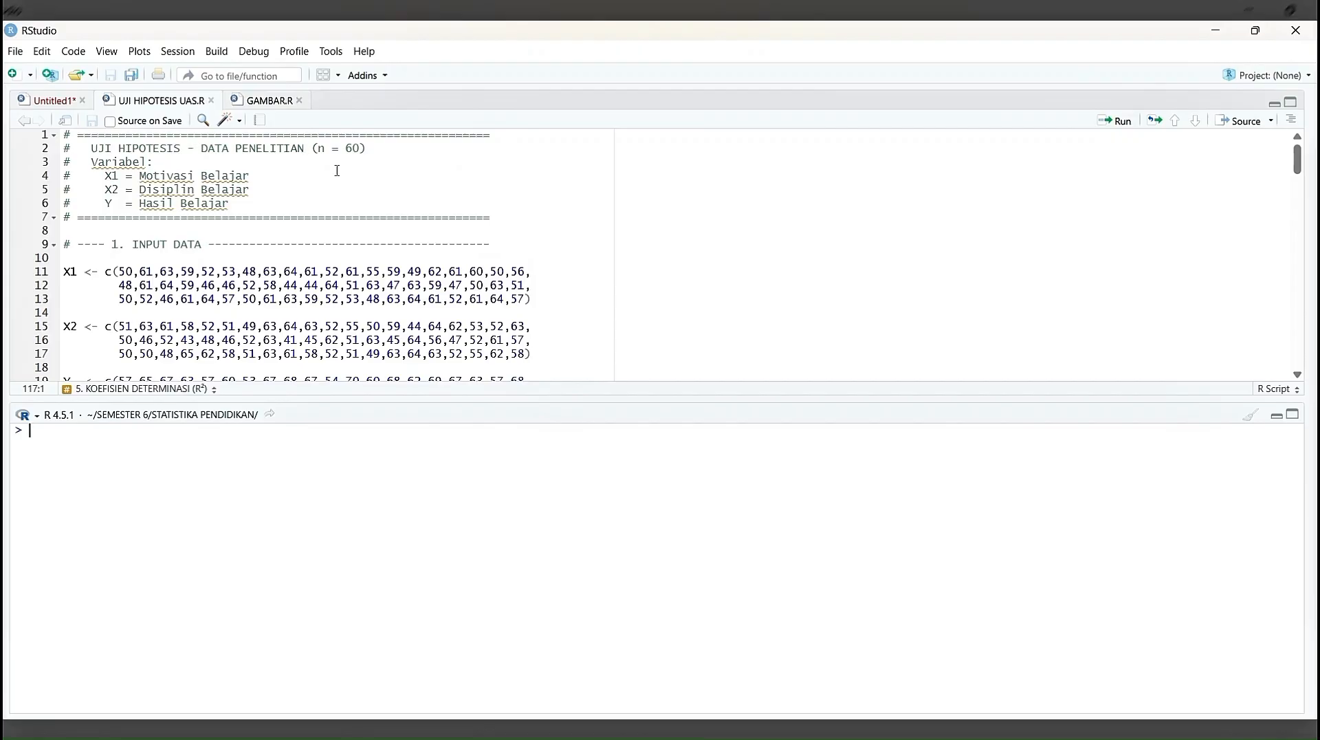
left_click(374, 156)
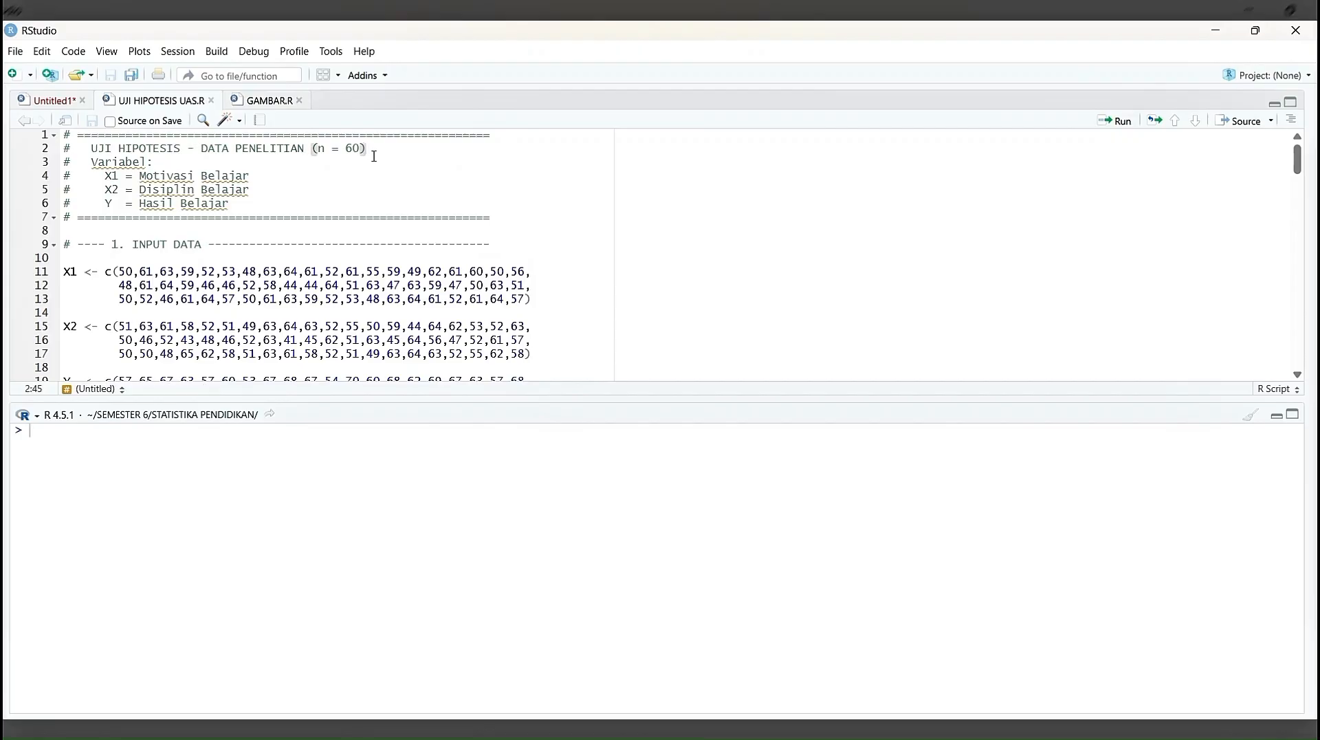
left_click(1118, 122)
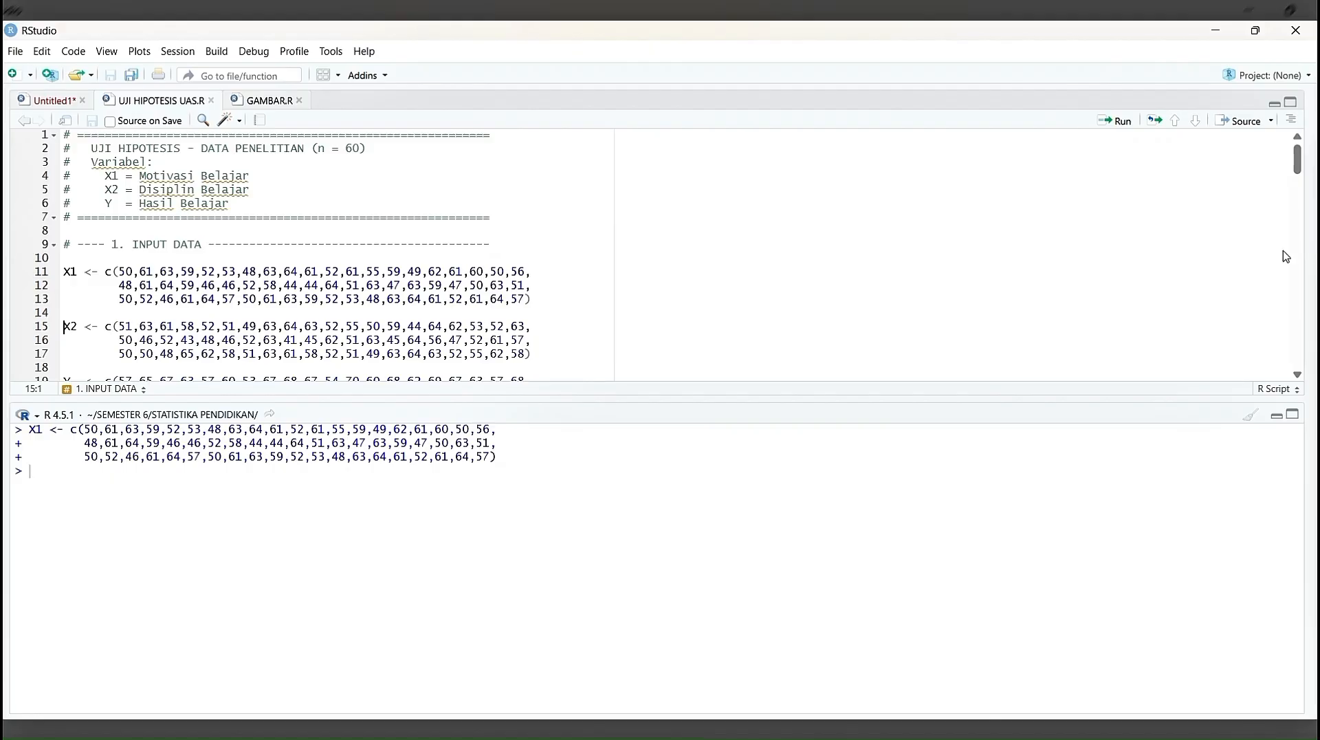
- Reveal the Environment area beside the script and run the X2, Y and data.frame definitions
left_click_drag(1307, 258, 1022, 263)
left_click_drag(940, 255, 844, 237)
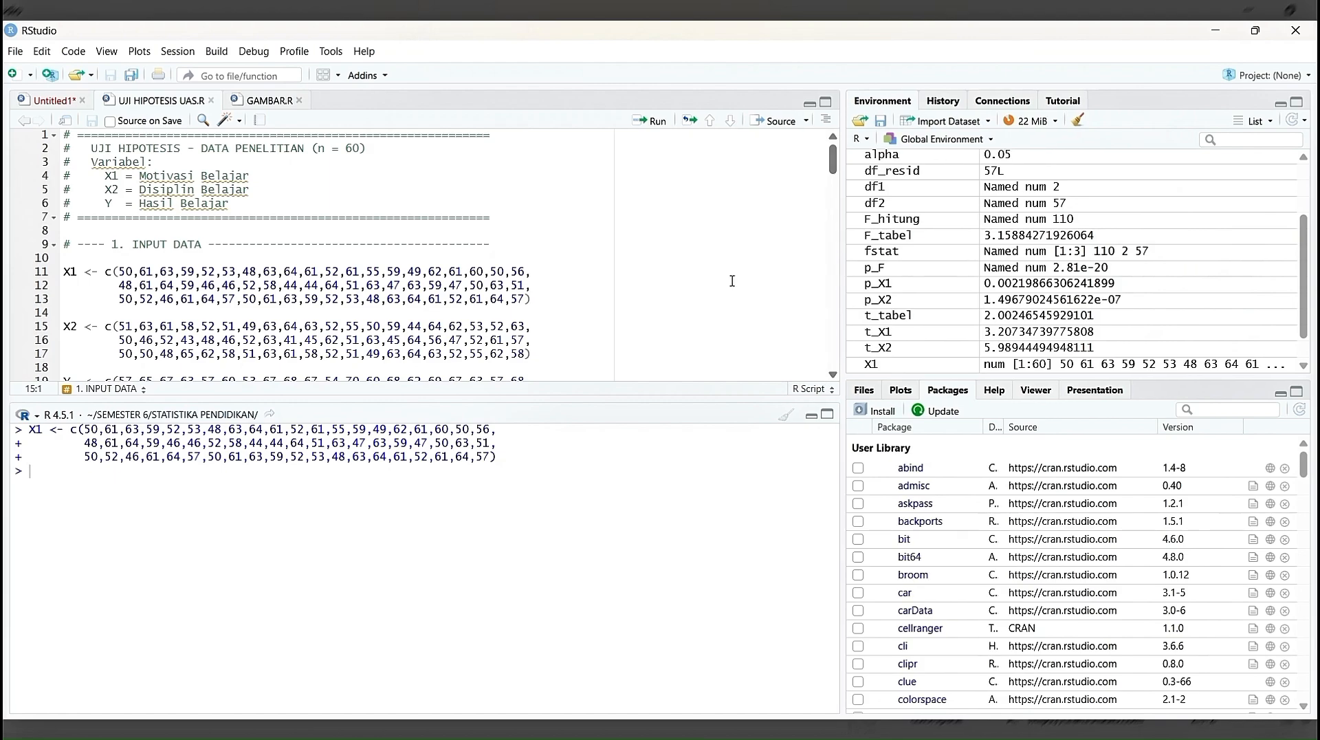
left_click(638, 124)
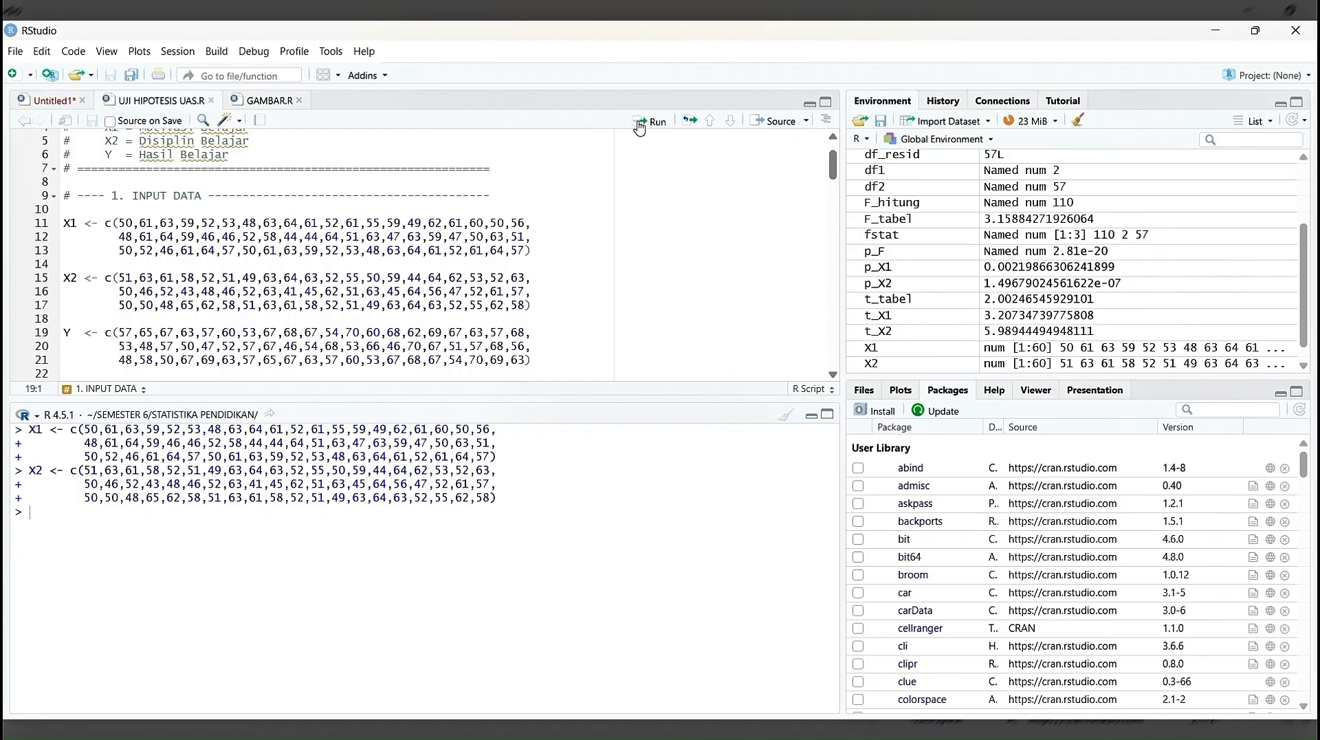
left_click(639, 124)
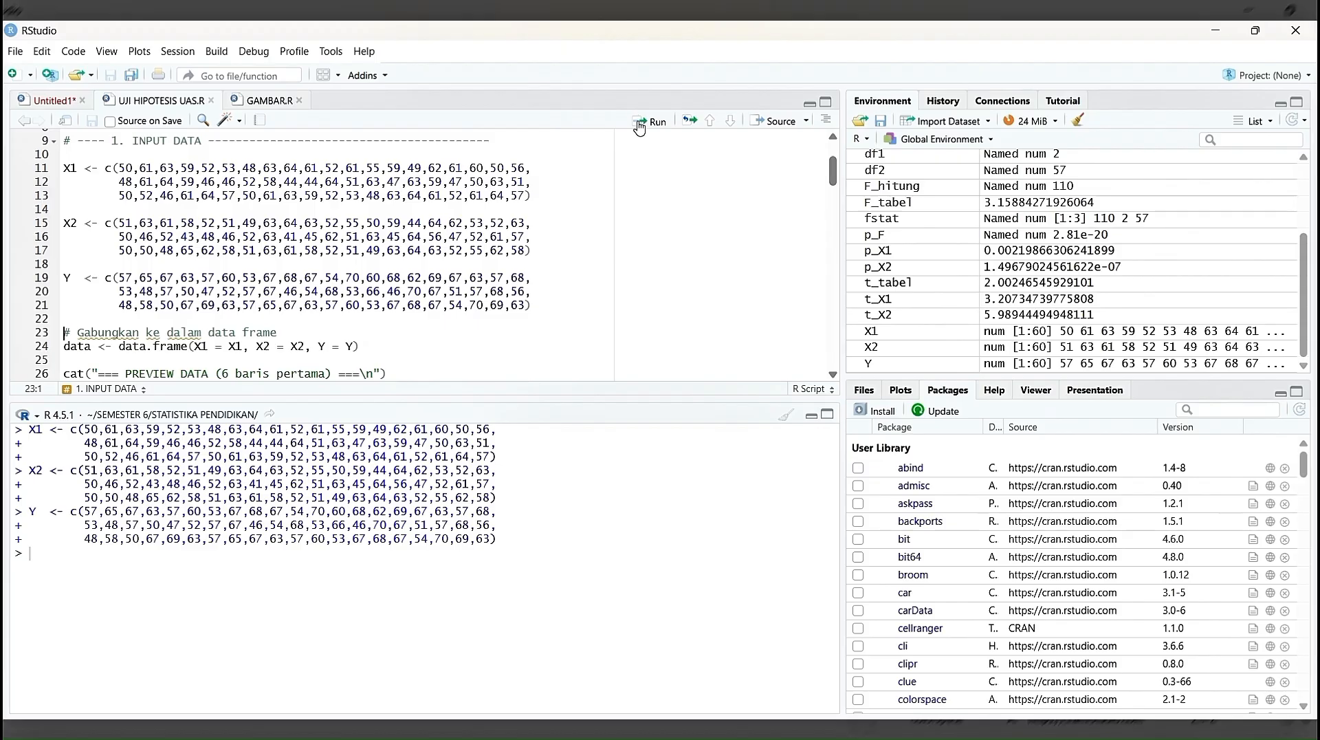
left_click(639, 126)
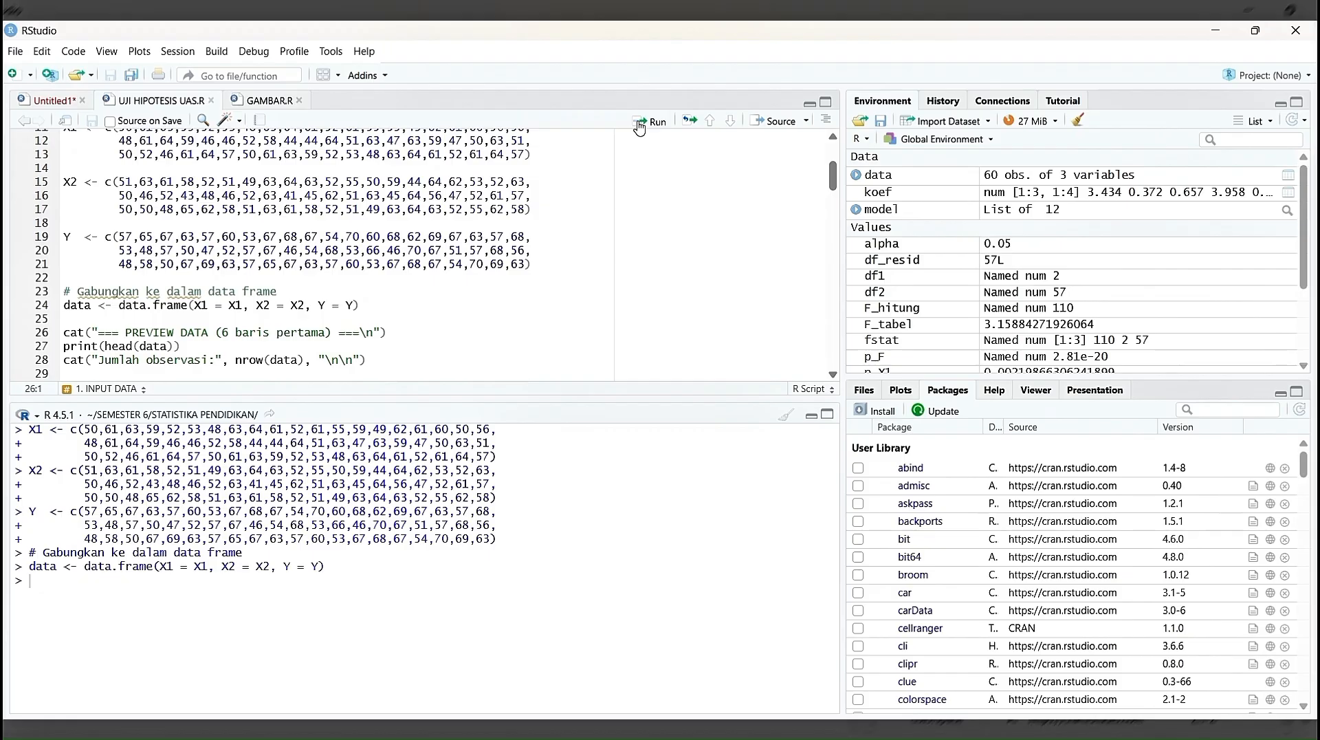
- Run the script lines that print the preview heading, the first six data rows and the number of observations
left_click(639, 126)
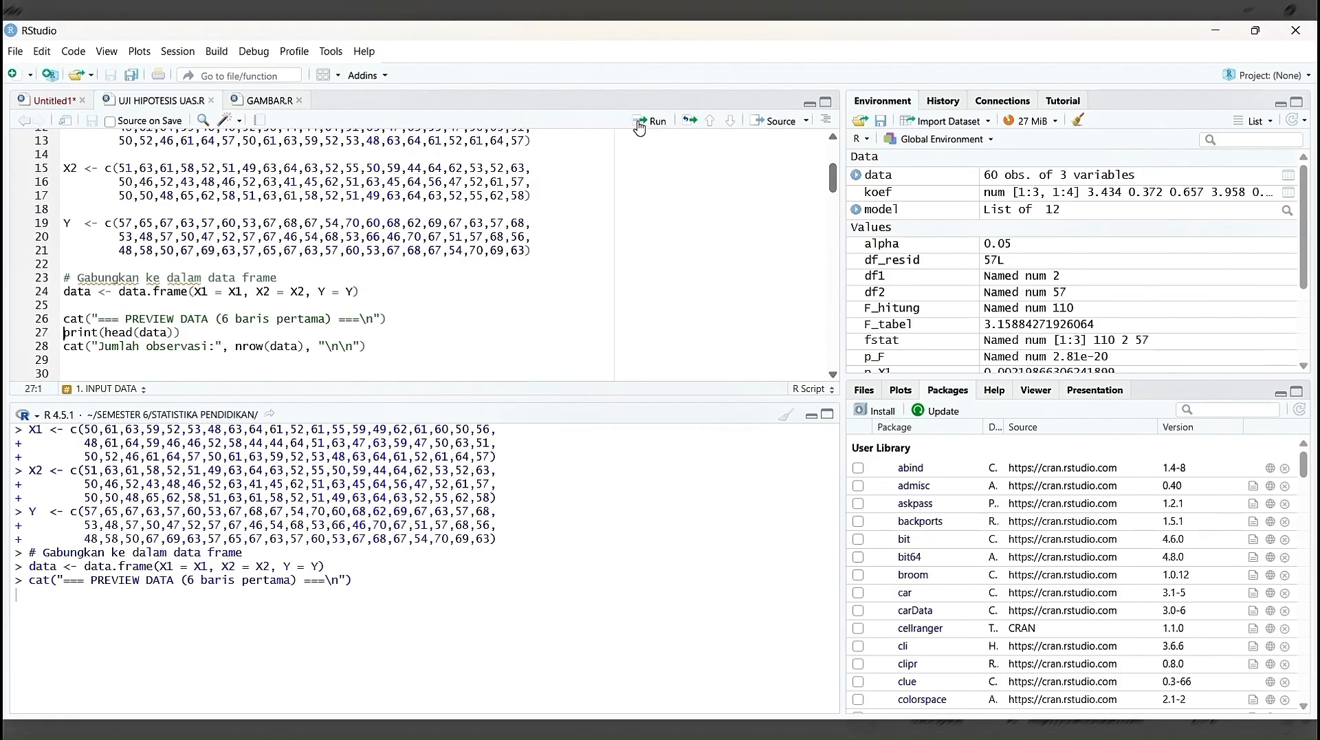
left_click(639, 126)
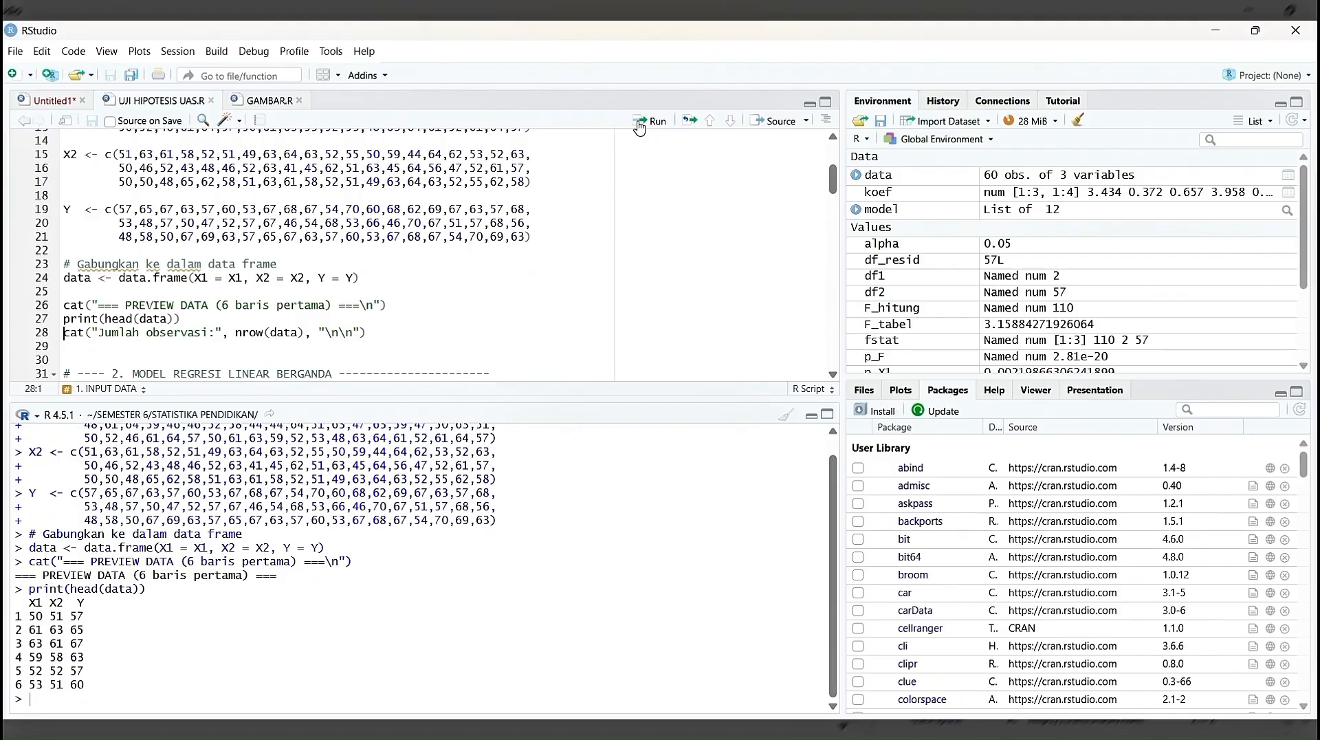
left_click(639, 126)
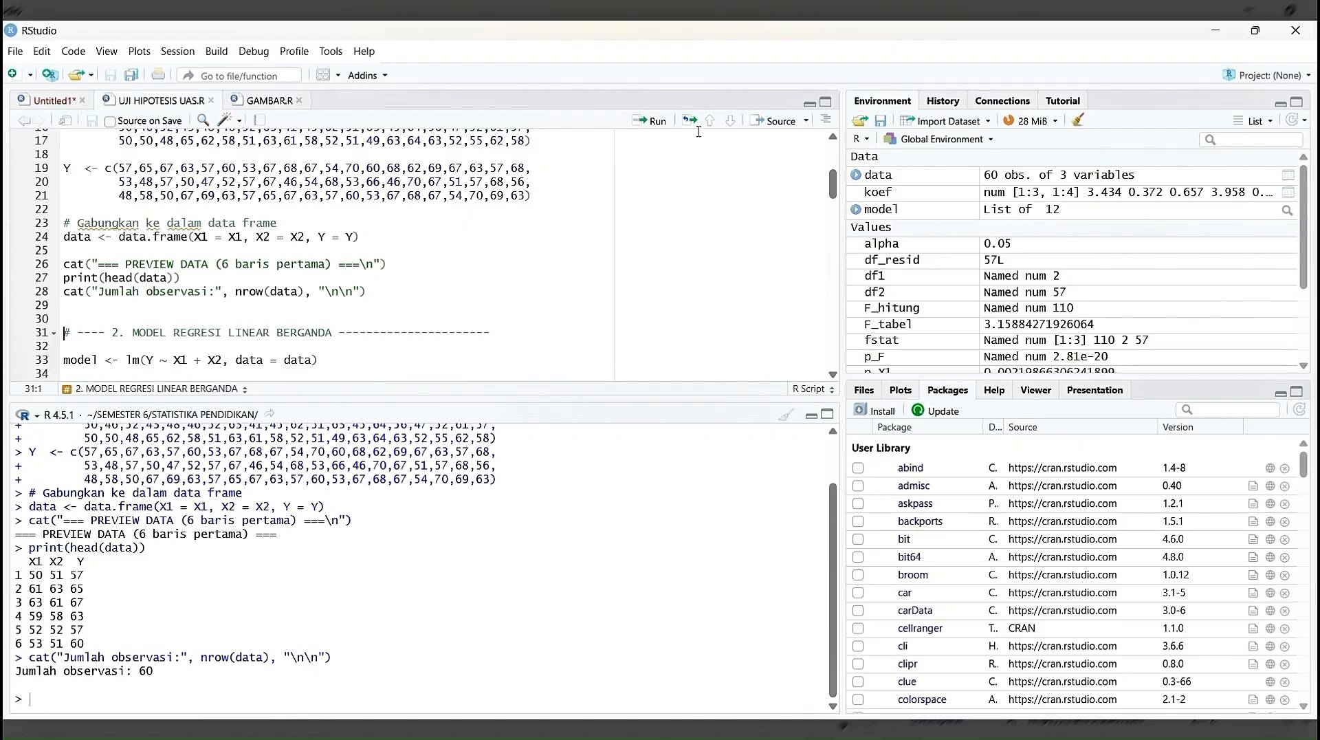
- Run section 2 of the script to fit the model lm(Y ~ X1 + X2) and print its summary
left_click(657, 124)
left_click(657, 124)
left_click(657, 123)
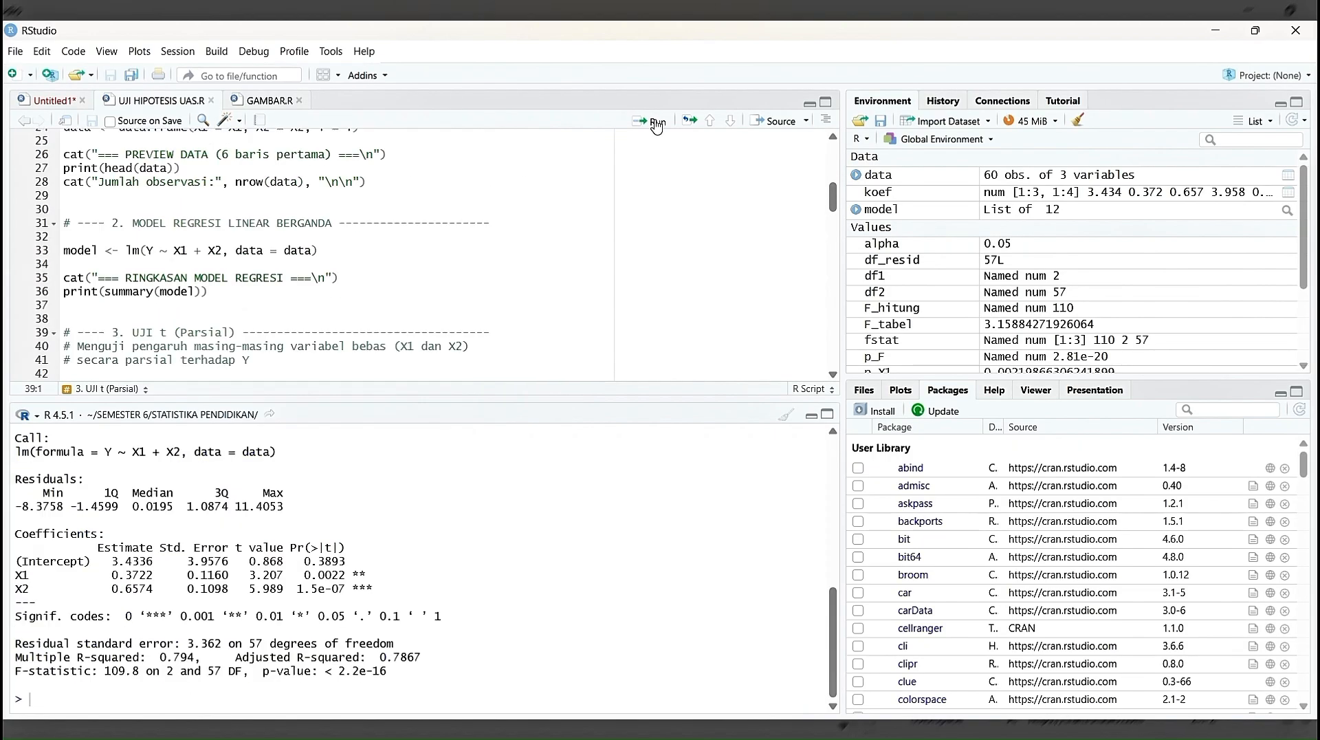
- Run the section 3 lines that print the UJI t (PARSIAL) heading and the H0 and H1 hypothesis statements
left_click(657, 124)
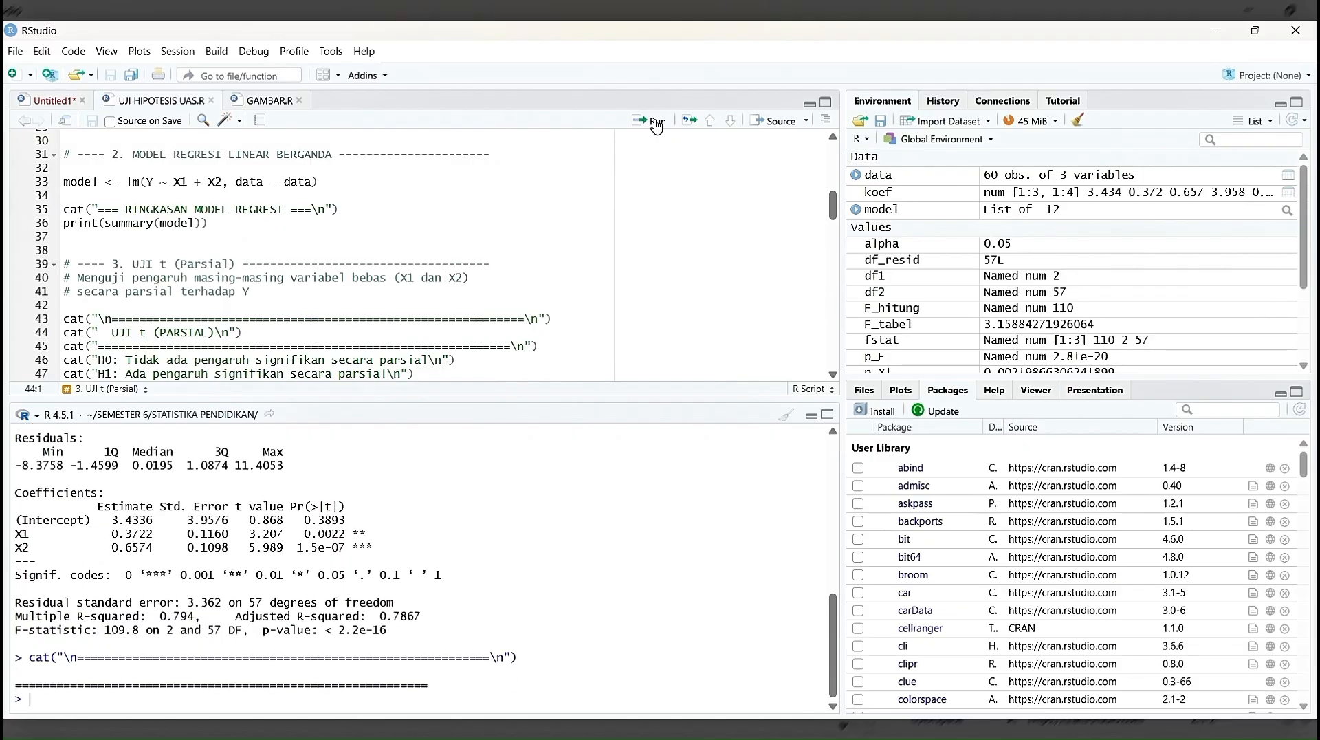
left_click(658, 124)
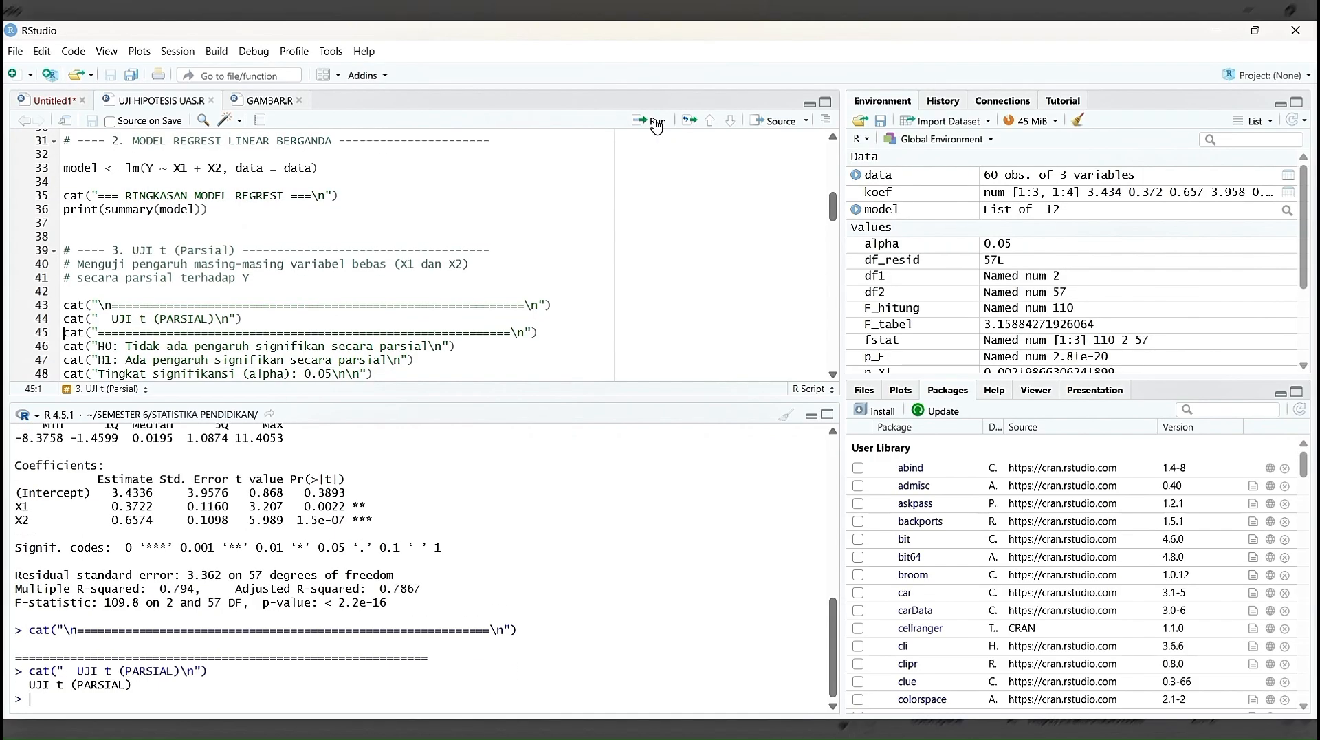
left_click(658, 124)
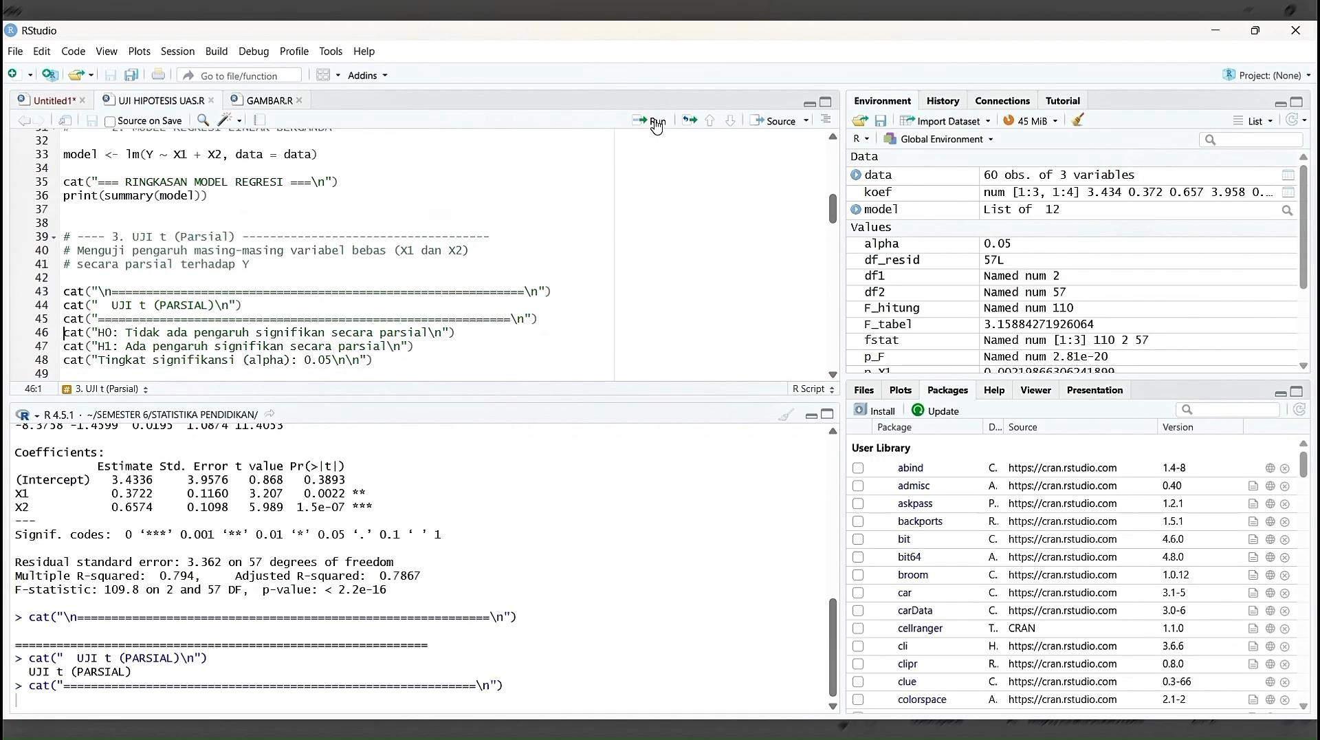
left_click(657, 124)
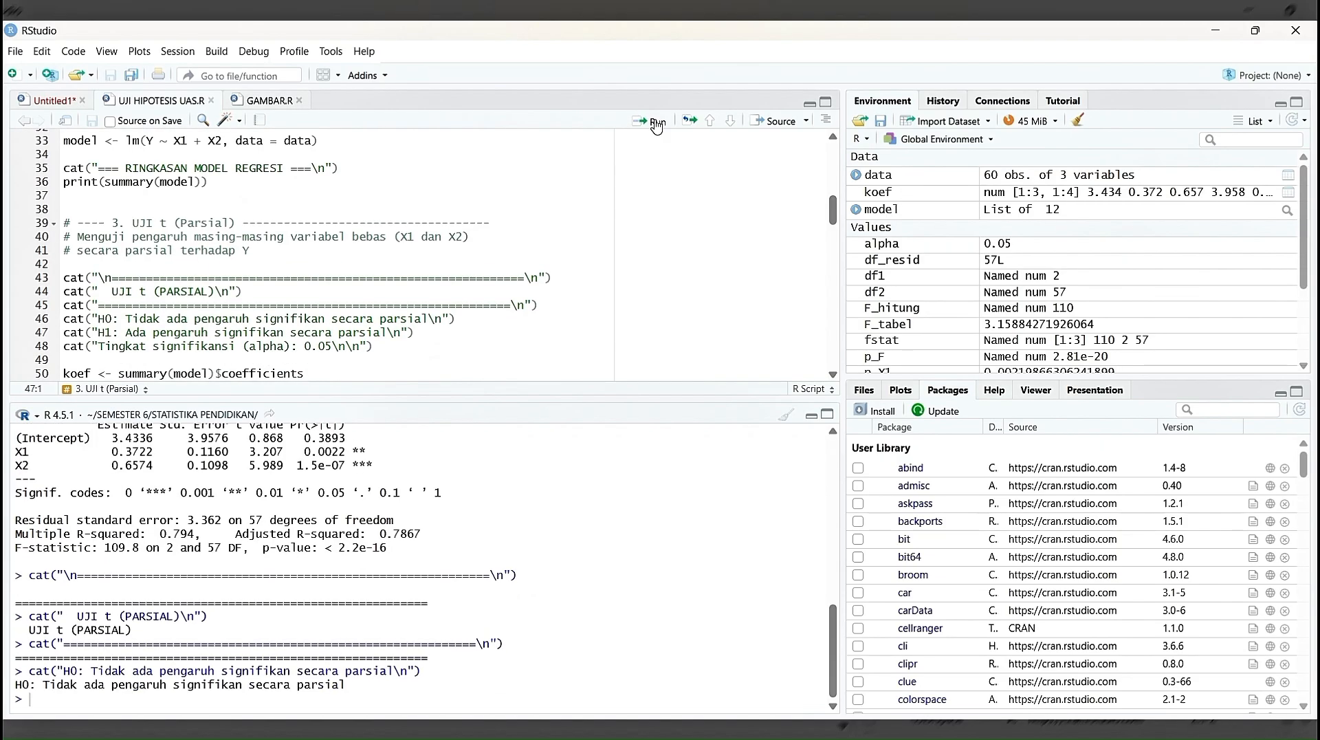
left_click(657, 124)
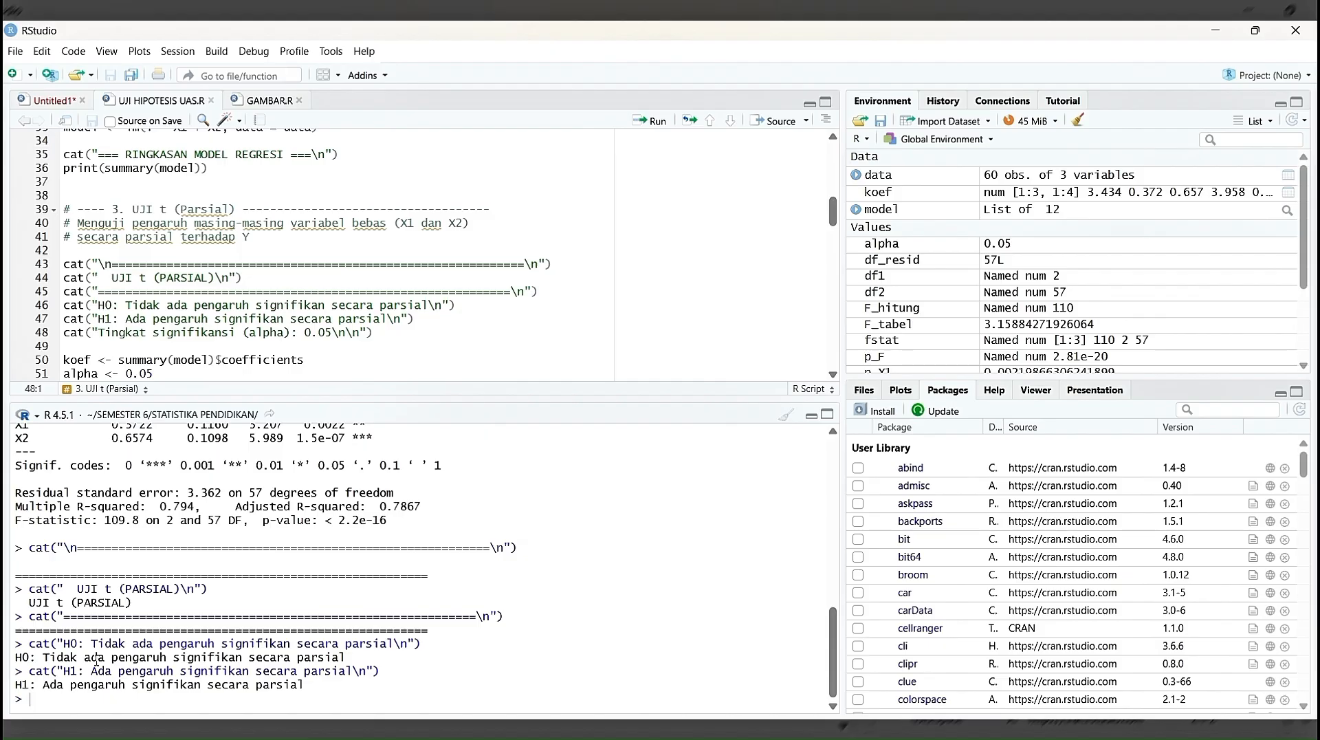
- Run the lines that print the 0.05 significance level, define koef, alpha, df_resid and t_tabel, and print the two-tailed t-tabel value
left_click(654, 121)
left_click(654, 121)
left_click(657, 122)
left_click(657, 122)
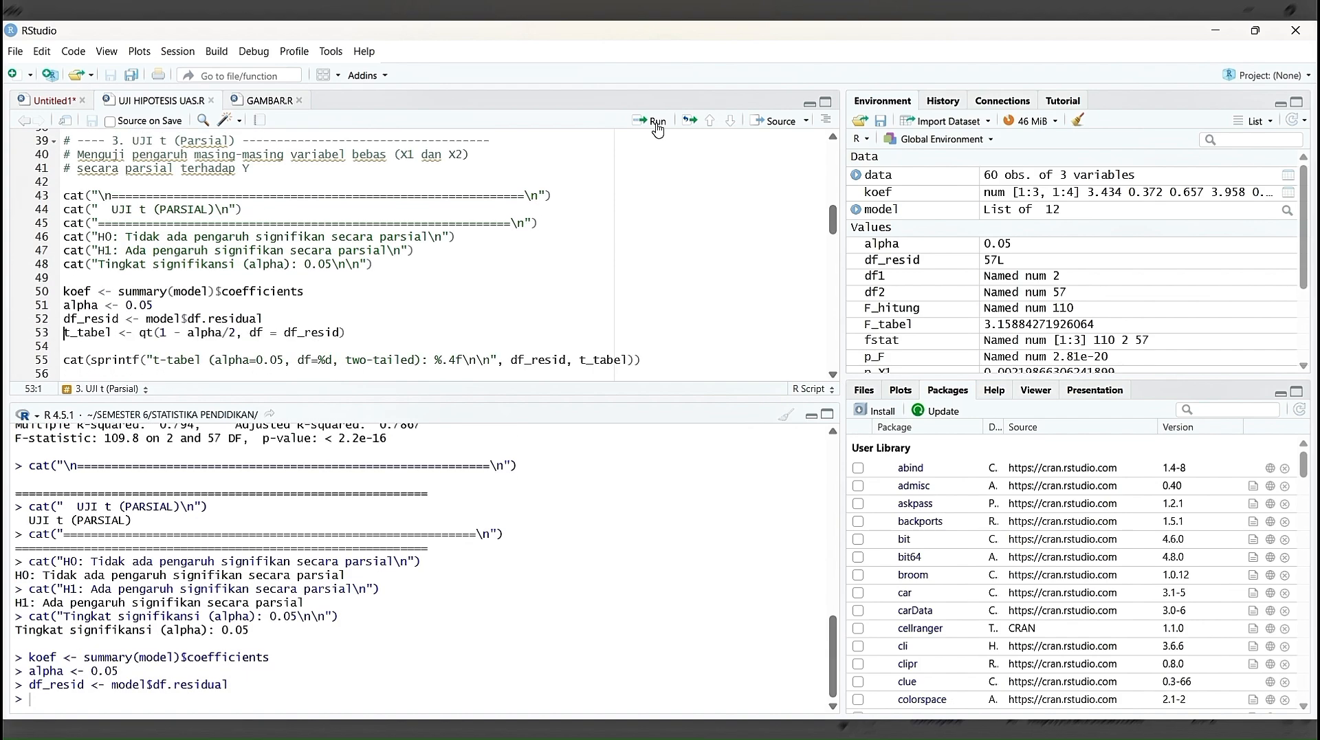
left_click(654, 122)
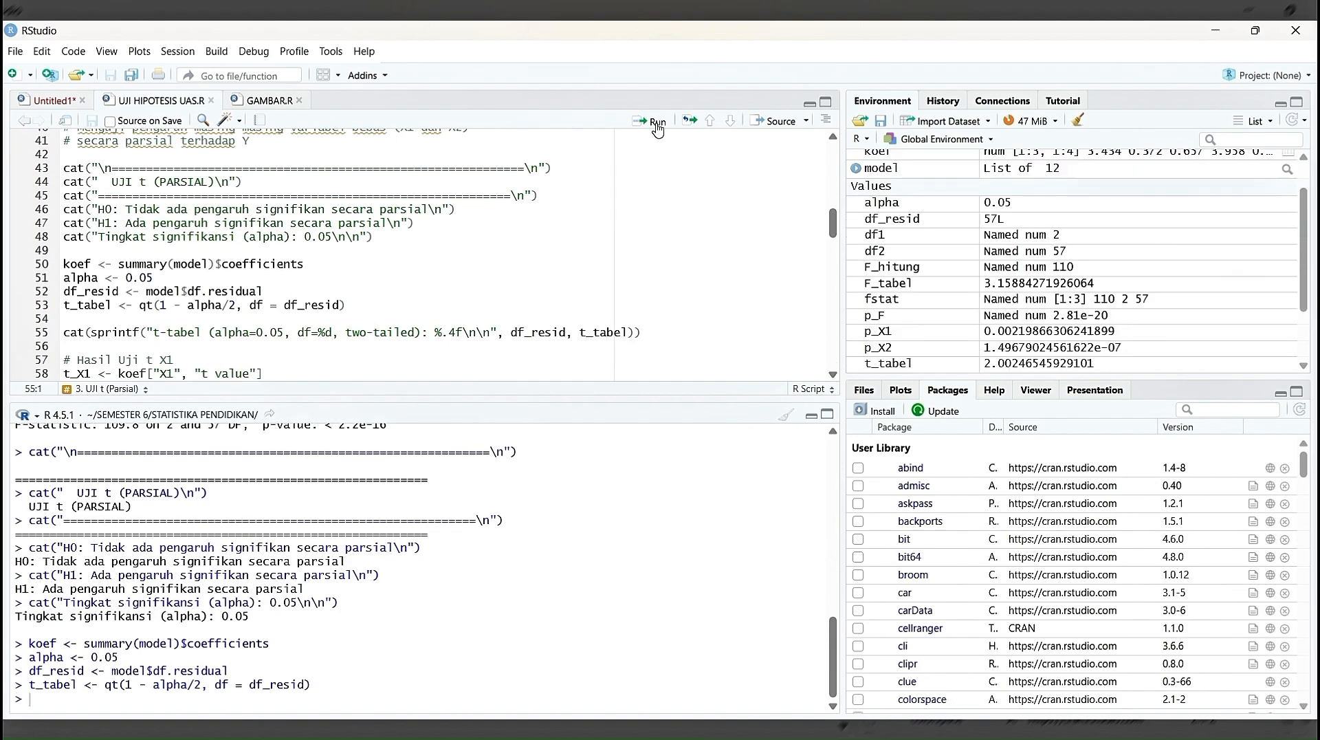
left_click(656, 122)
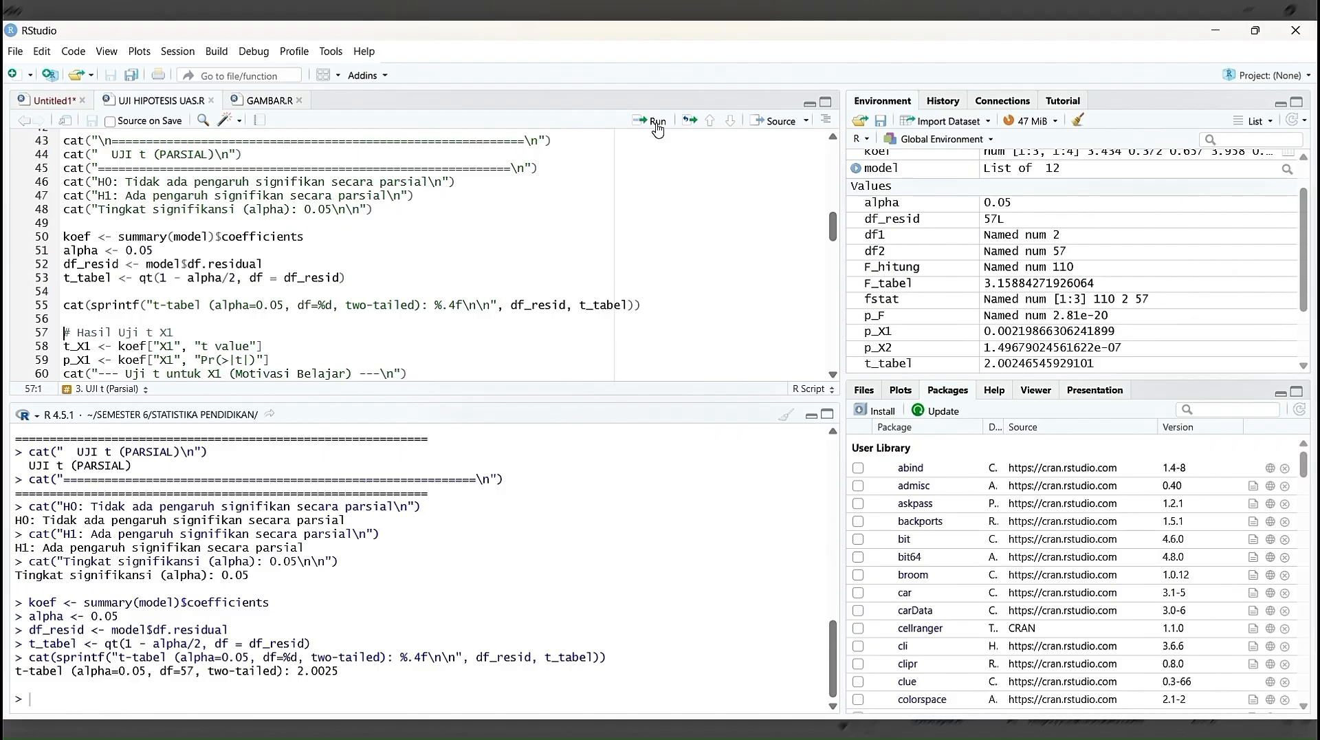
- Run the Hasil Uji t X1 block to extract t_X1 and p_X1, print the Motivasi Belajar test values and evaluate the decision
left_click(656, 122)
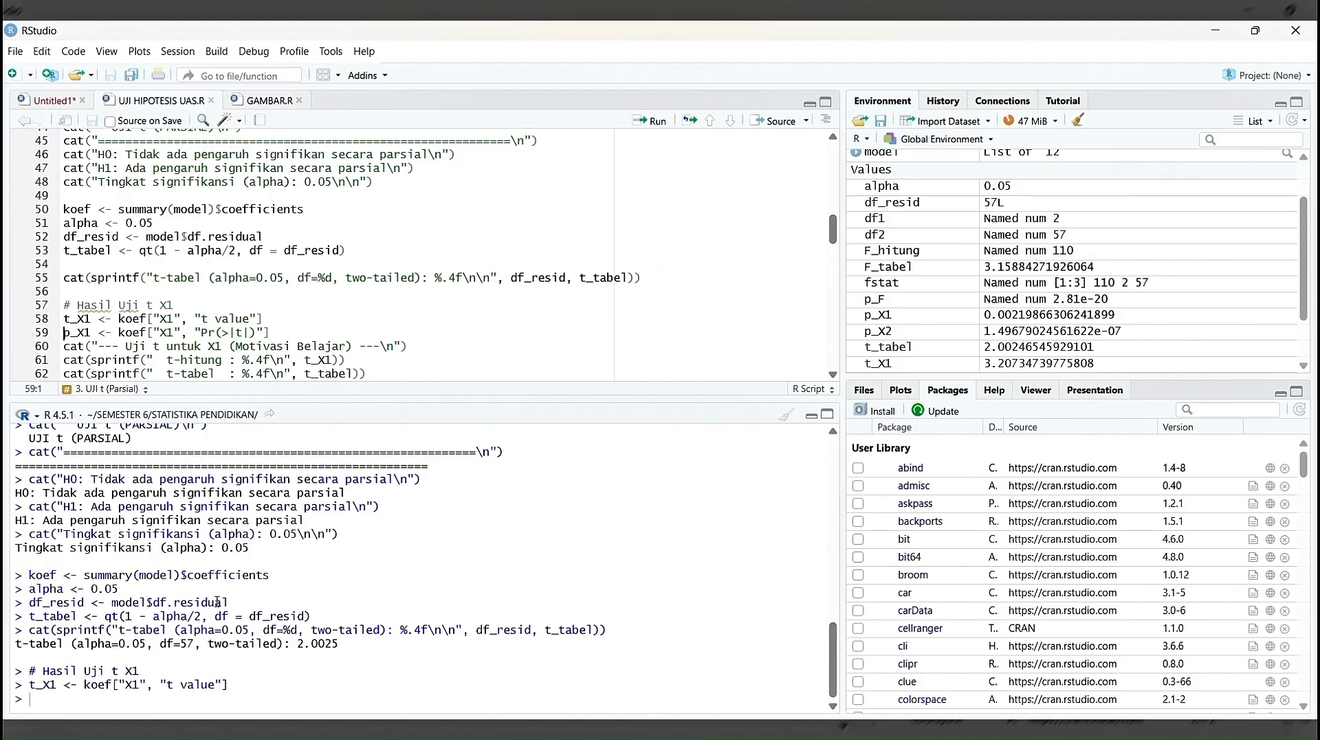
left_click(638, 124)
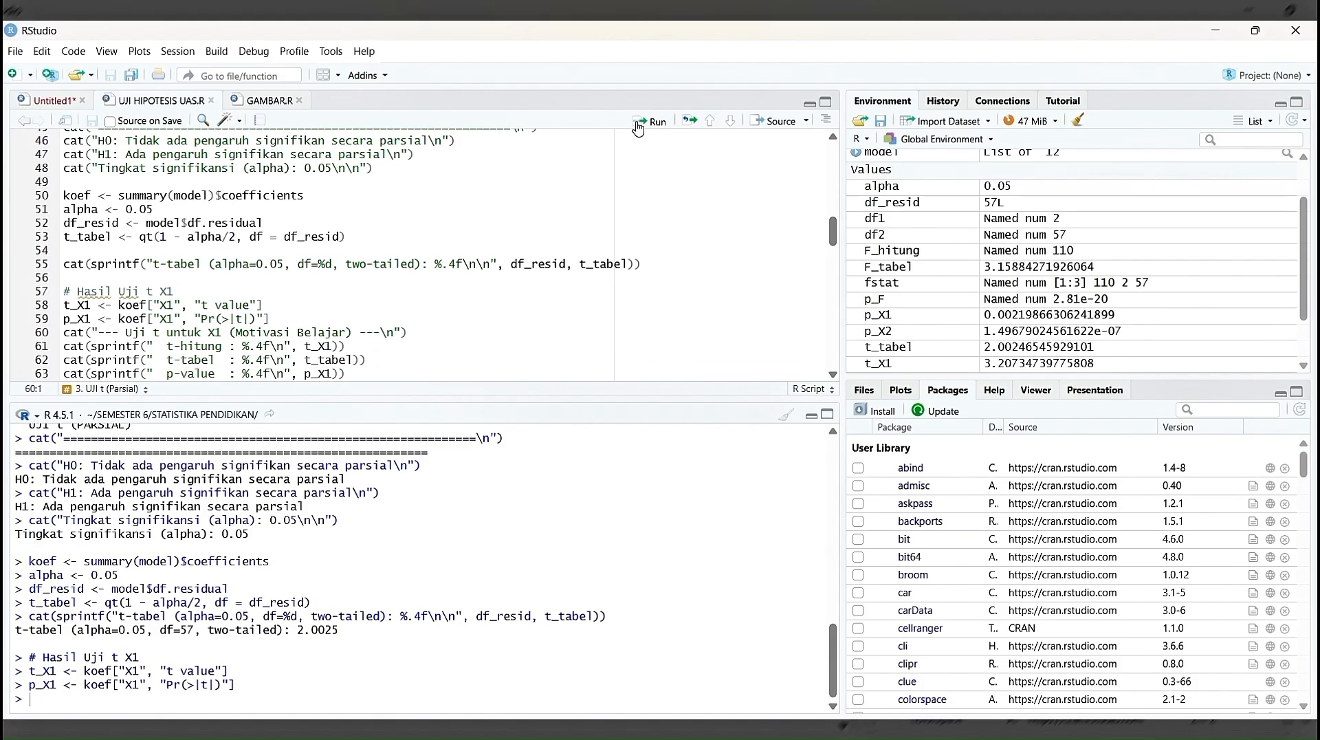
left_click(638, 123)
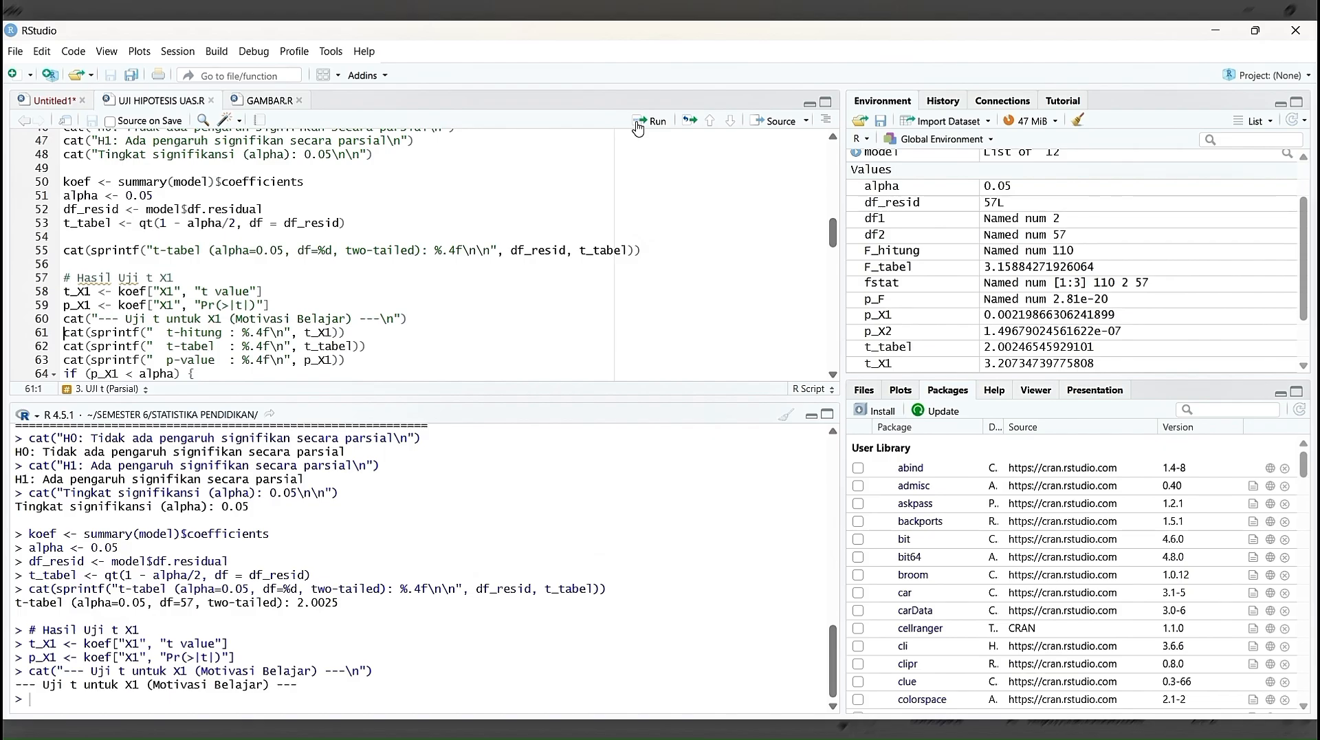
left_click(638, 123)
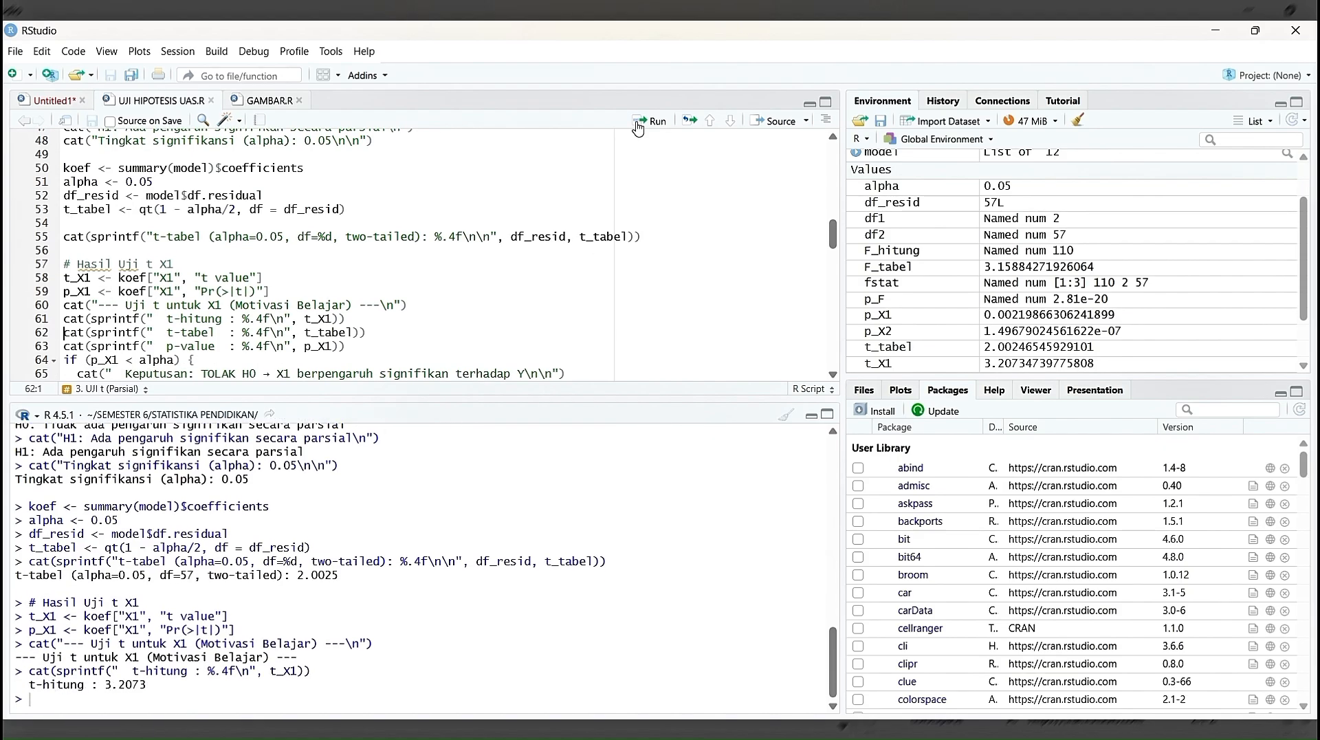
left_click(638, 124)
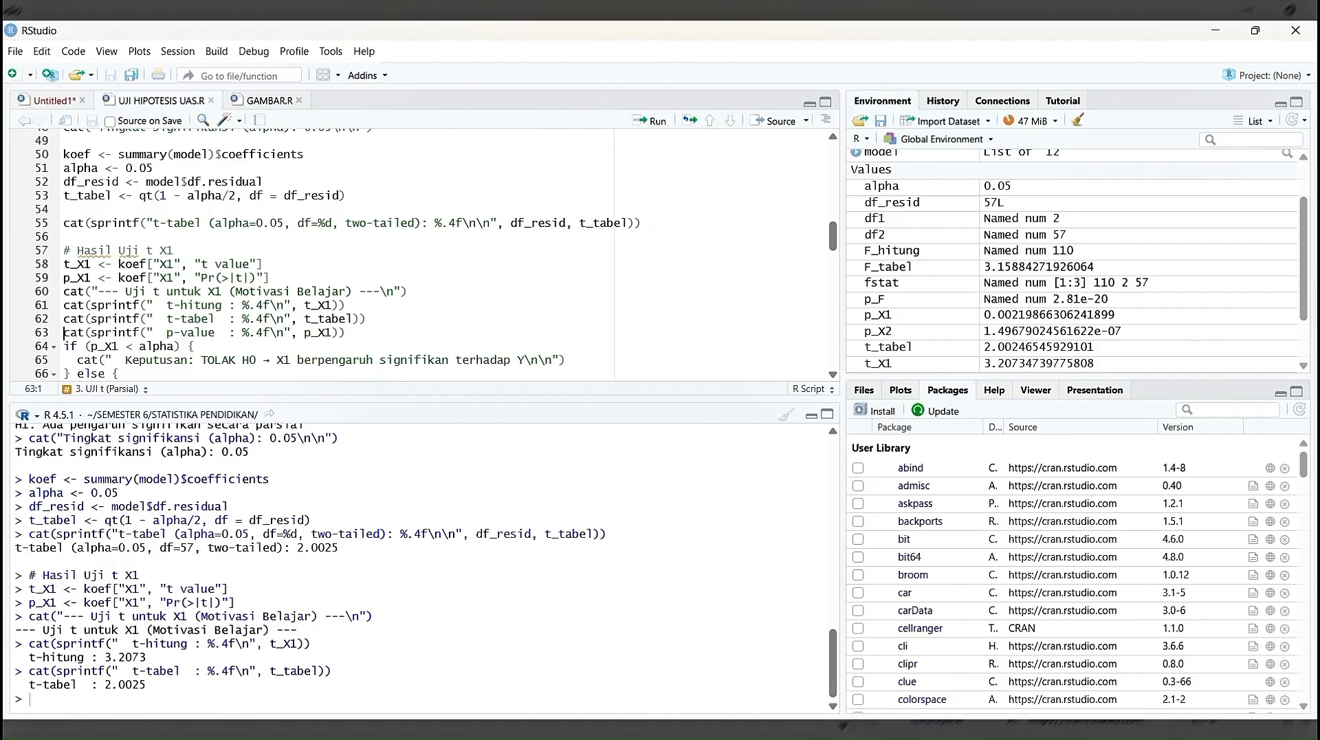
left_click(653, 122)
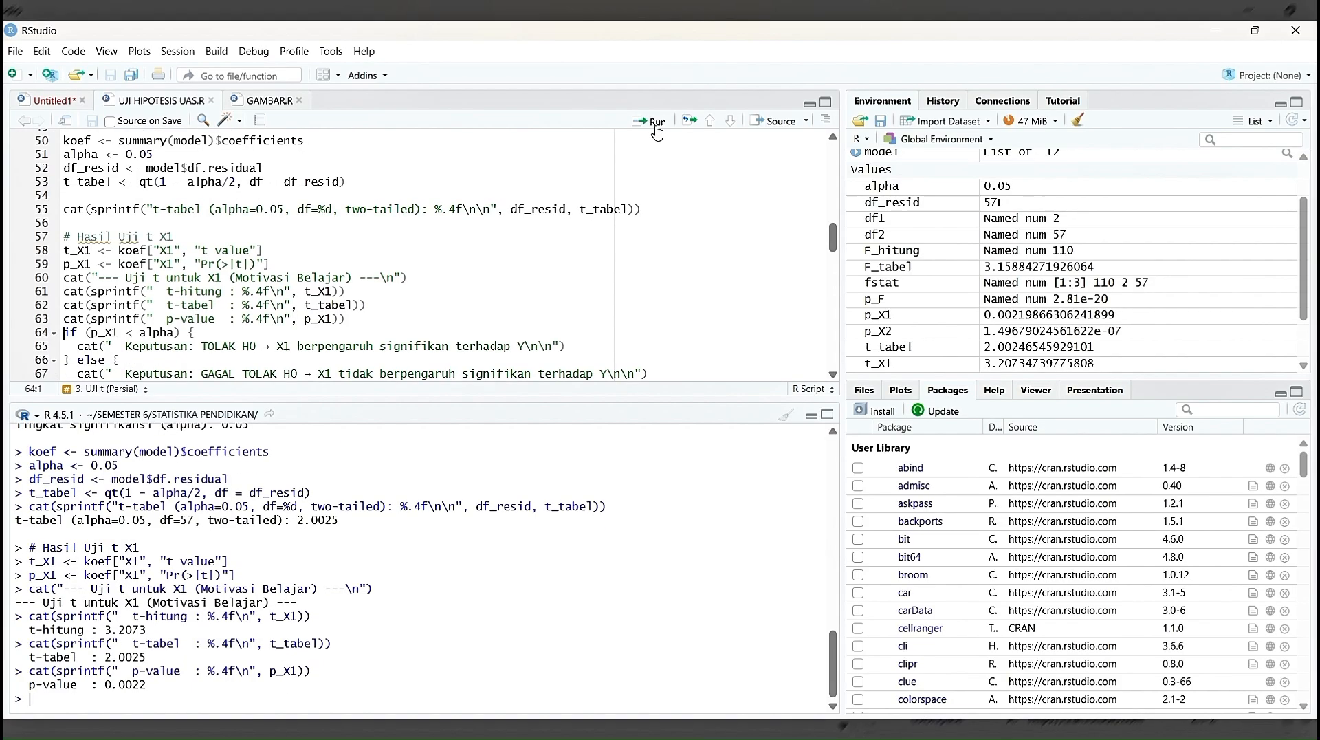
left_click(653, 122)
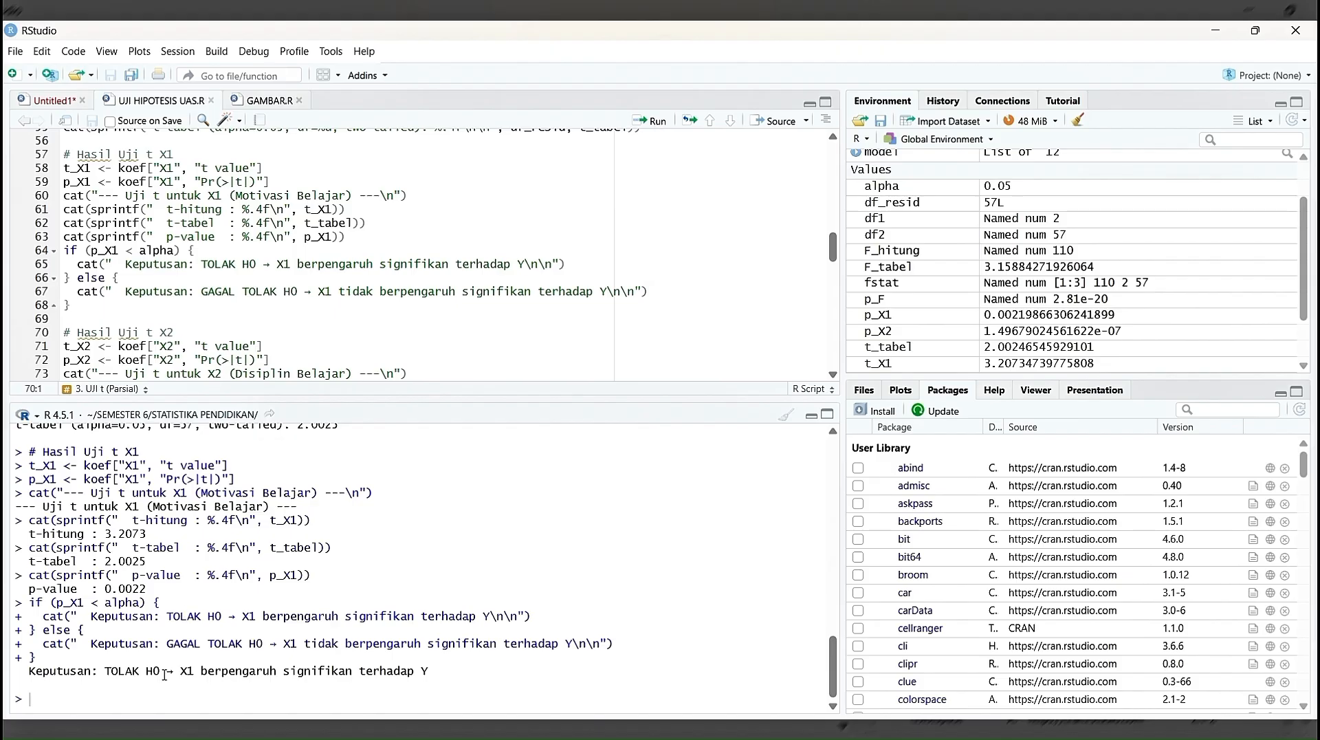
- Run the Hasil Uji t X2 block to extract t_X2 and p_X2, print the Disiplin Belajar test values and evaluate the decision
left_click(639, 129)
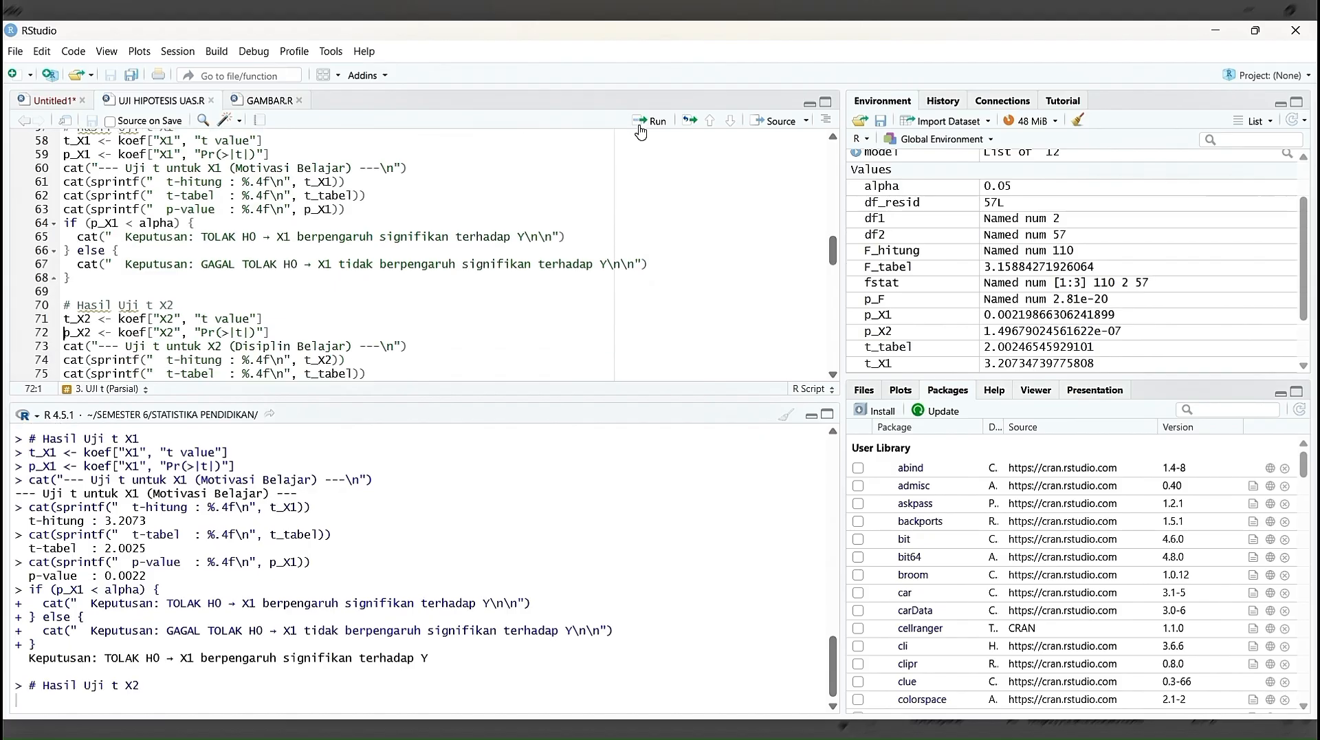
left_click(639, 129)
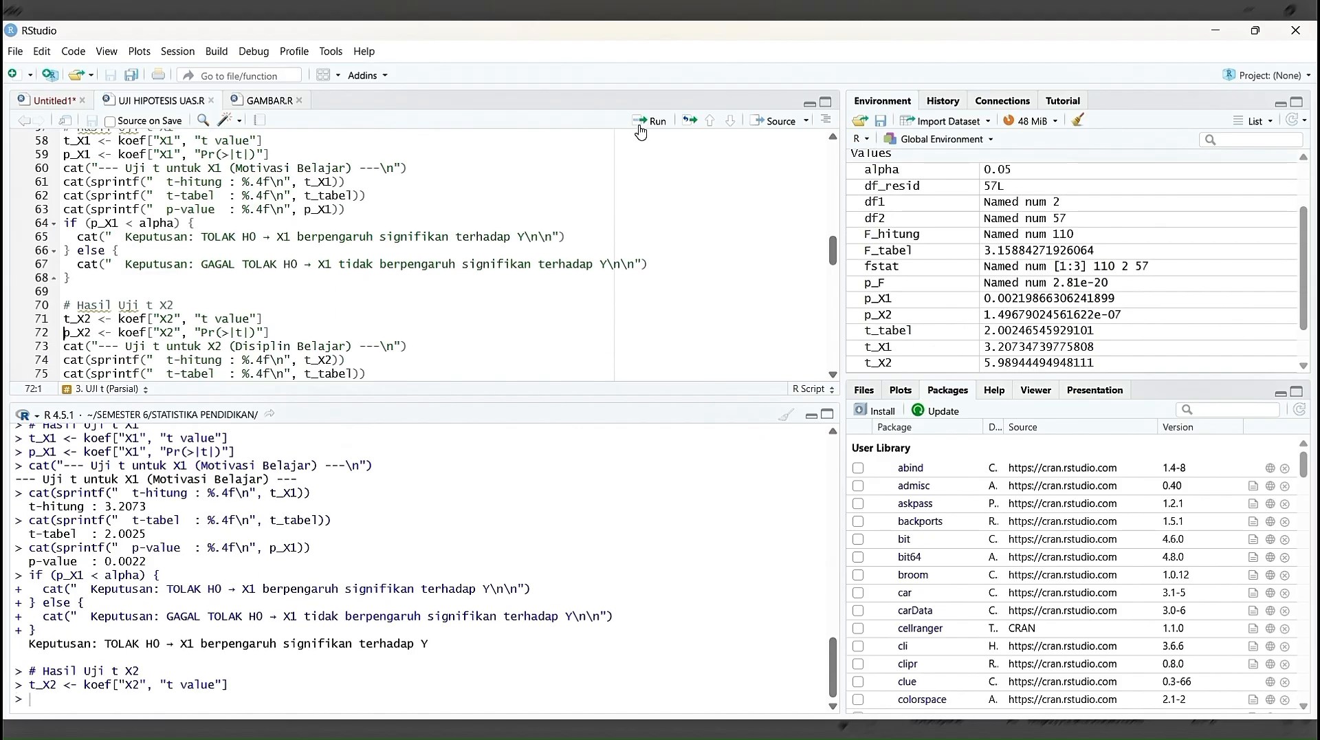
left_click(639, 129)
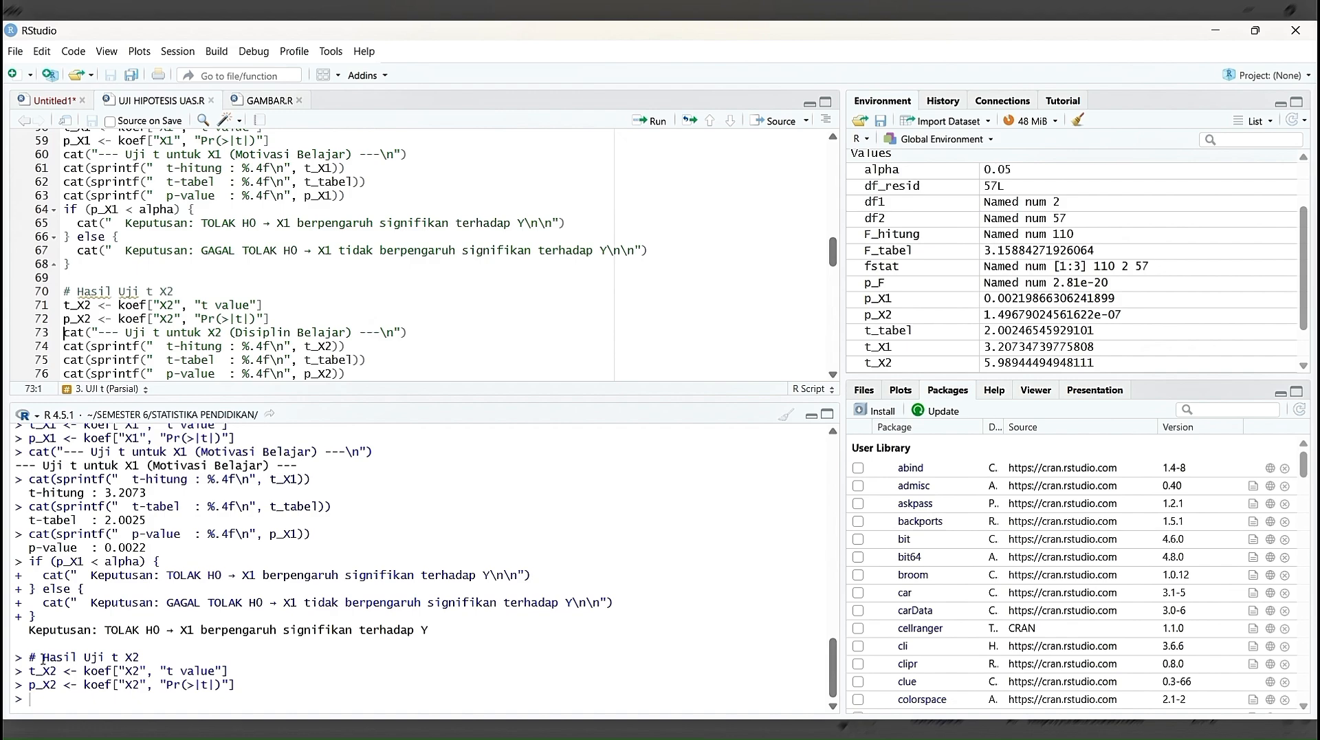
left_click(652, 122)
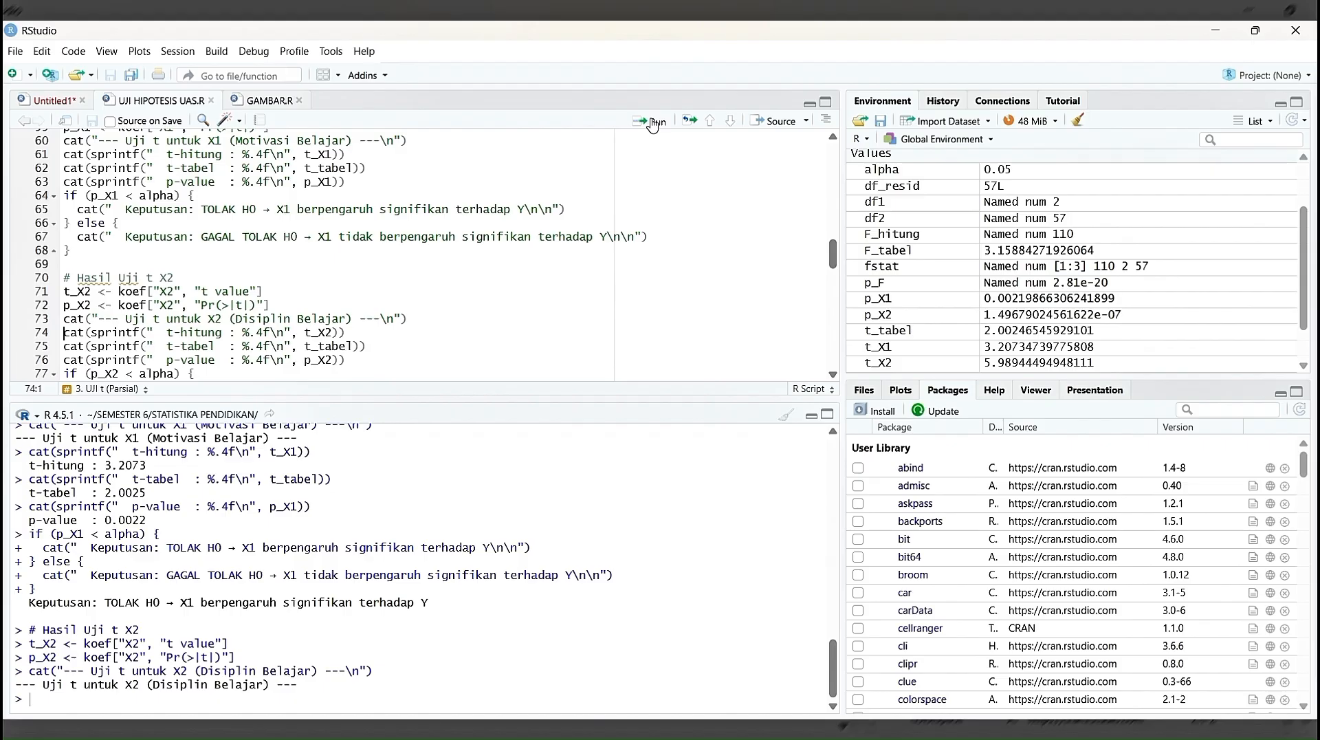
left_click(652, 122)
left_click(652, 122)
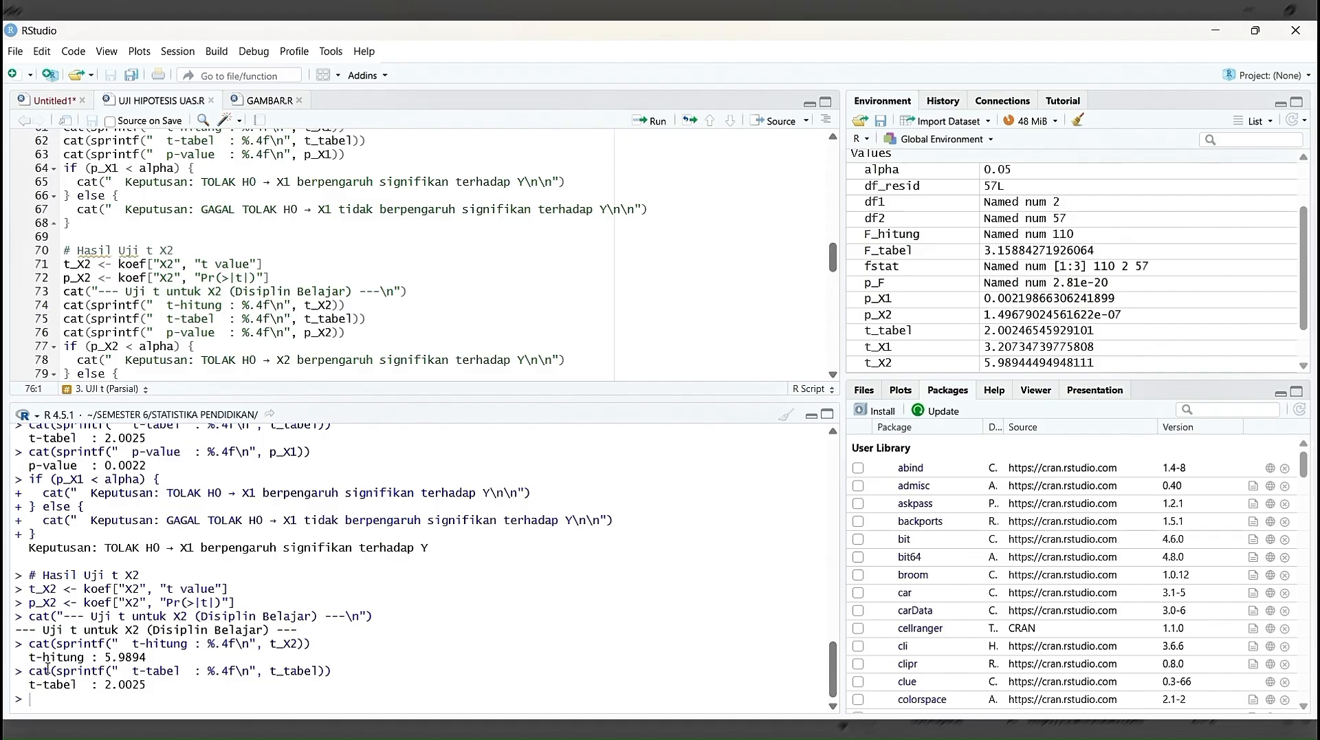
left_click(648, 122)
left_click(648, 122)
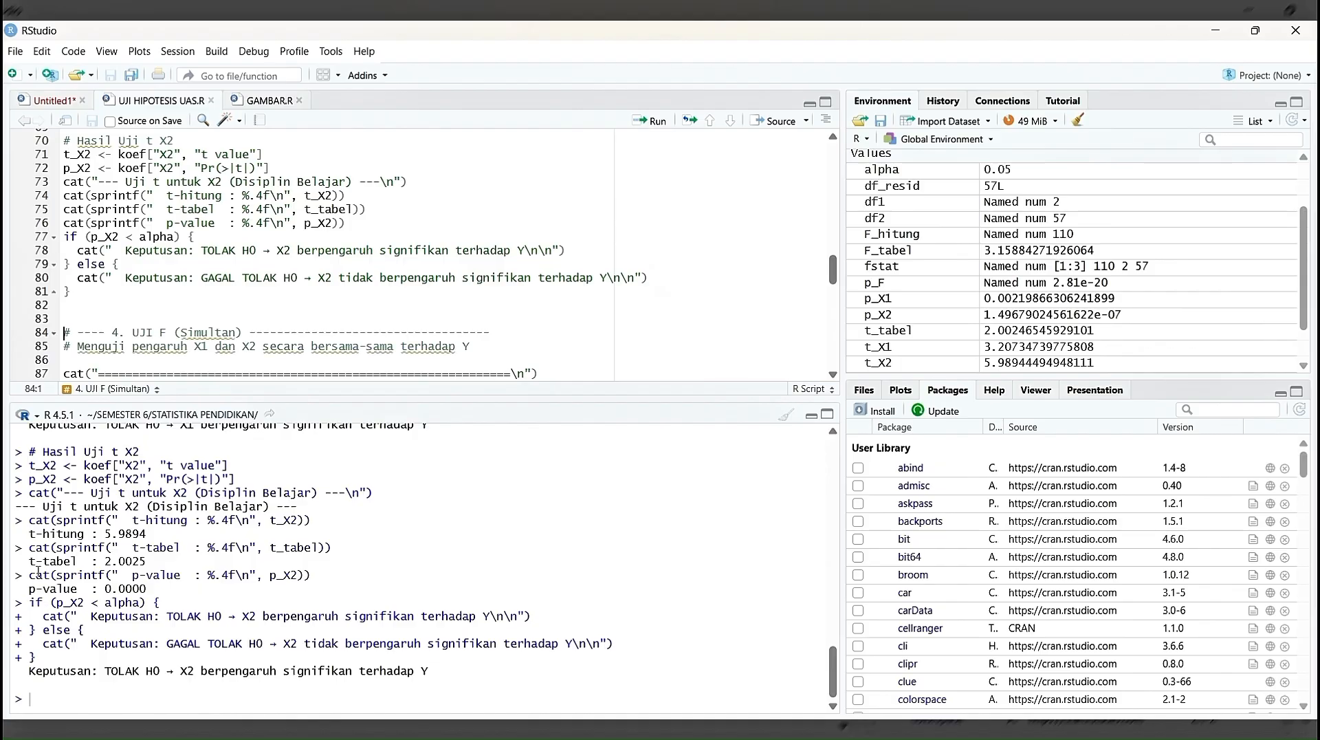
- Run the section 4 lines that print the UJI F (SIMULTAN) heading, the H0 and H1 statements and the 0.05 significance level
left_click(643, 129)
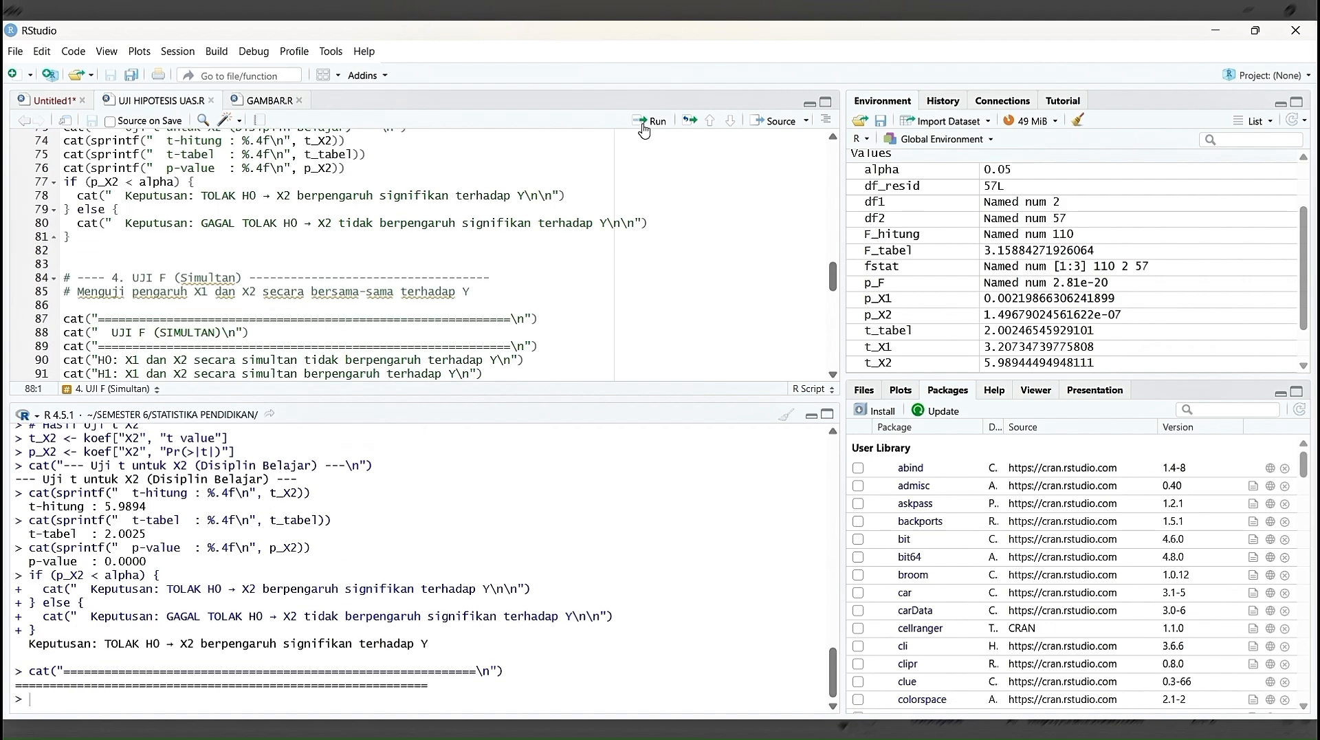
left_click(643, 129)
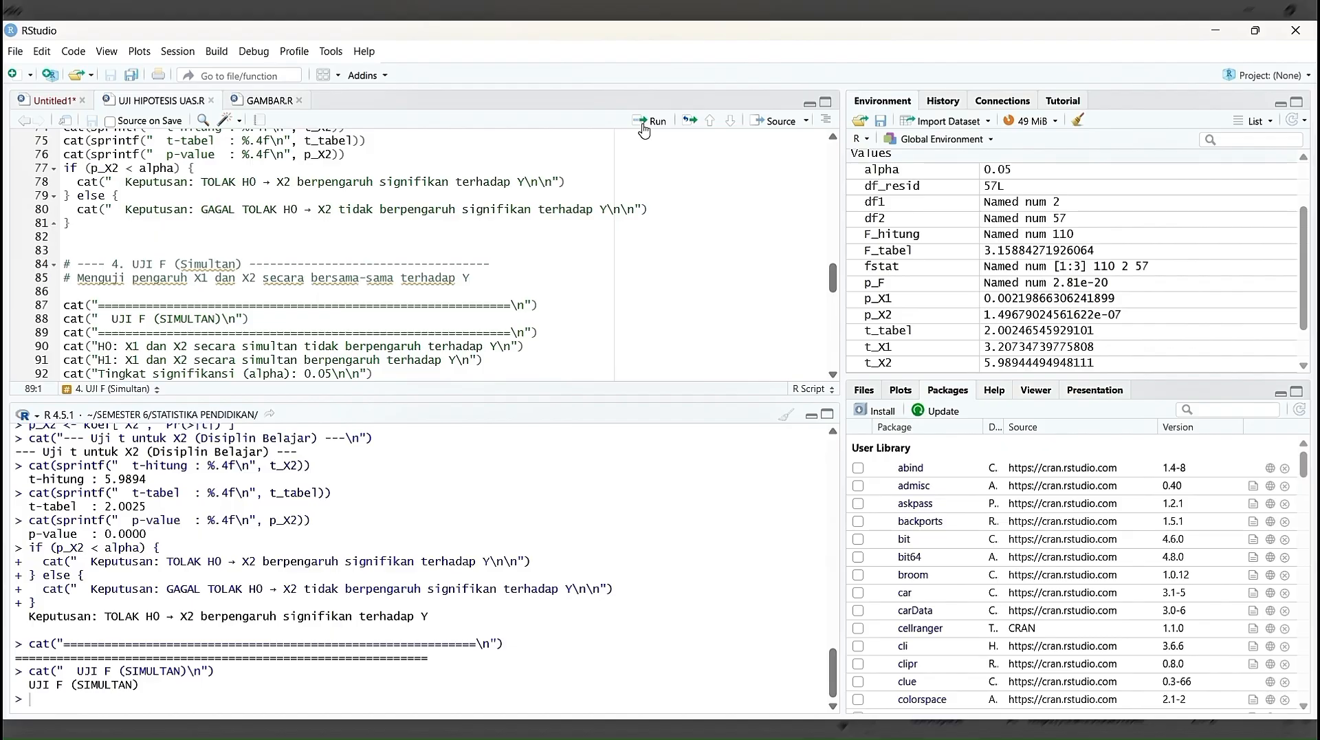
left_click(643, 129)
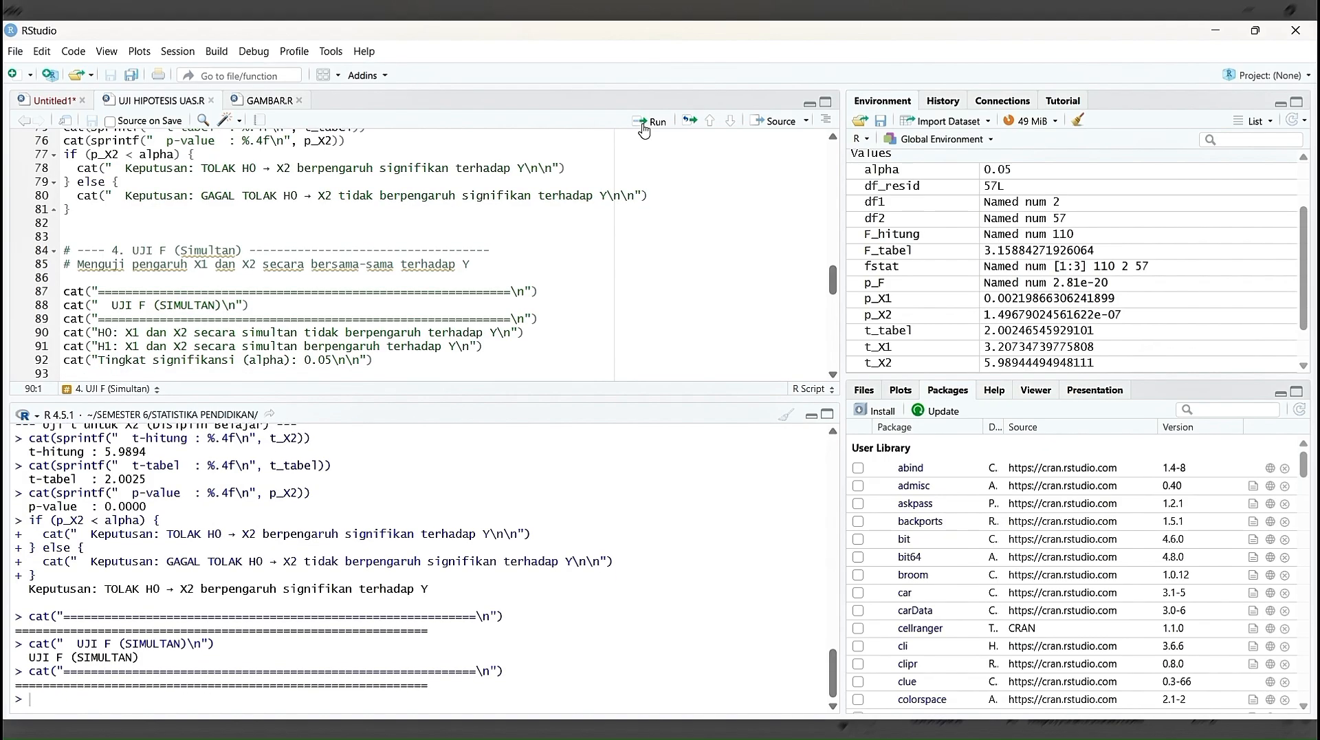
left_click(643, 129)
left_click(643, 129)
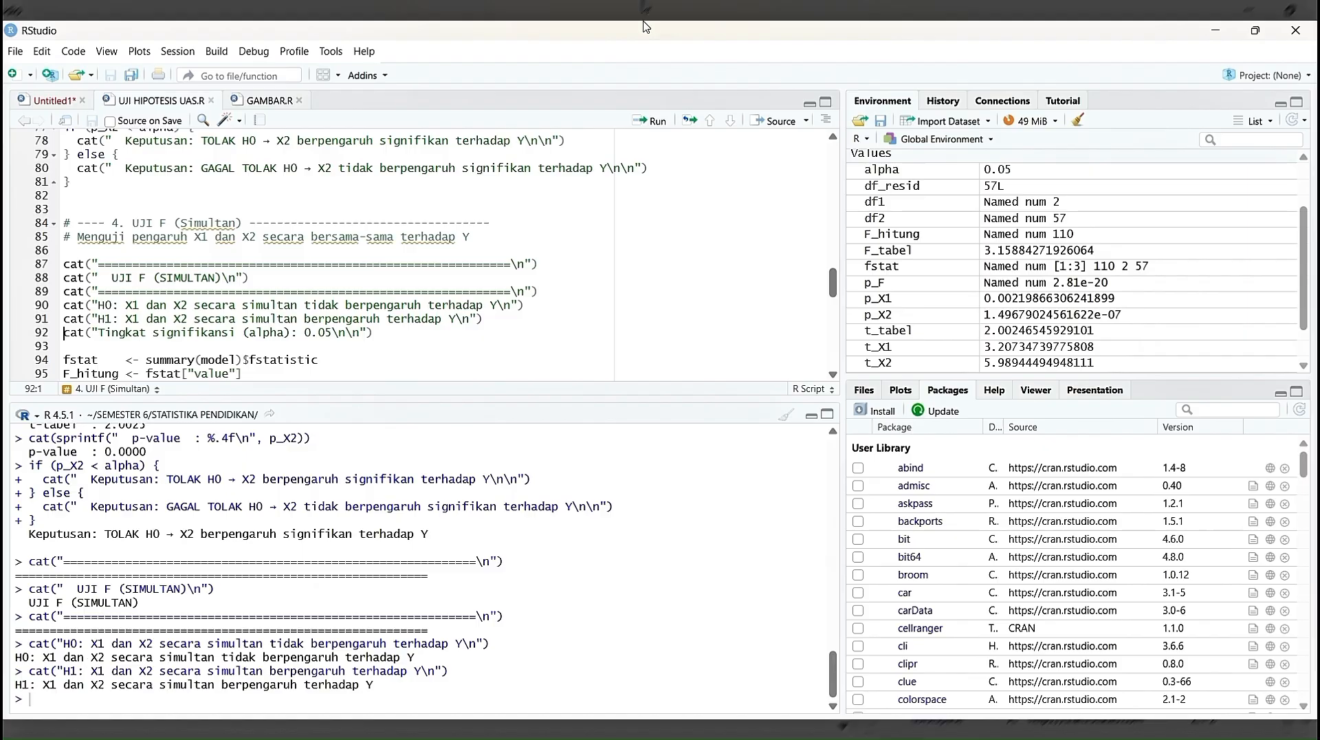
left_click(643, 126)
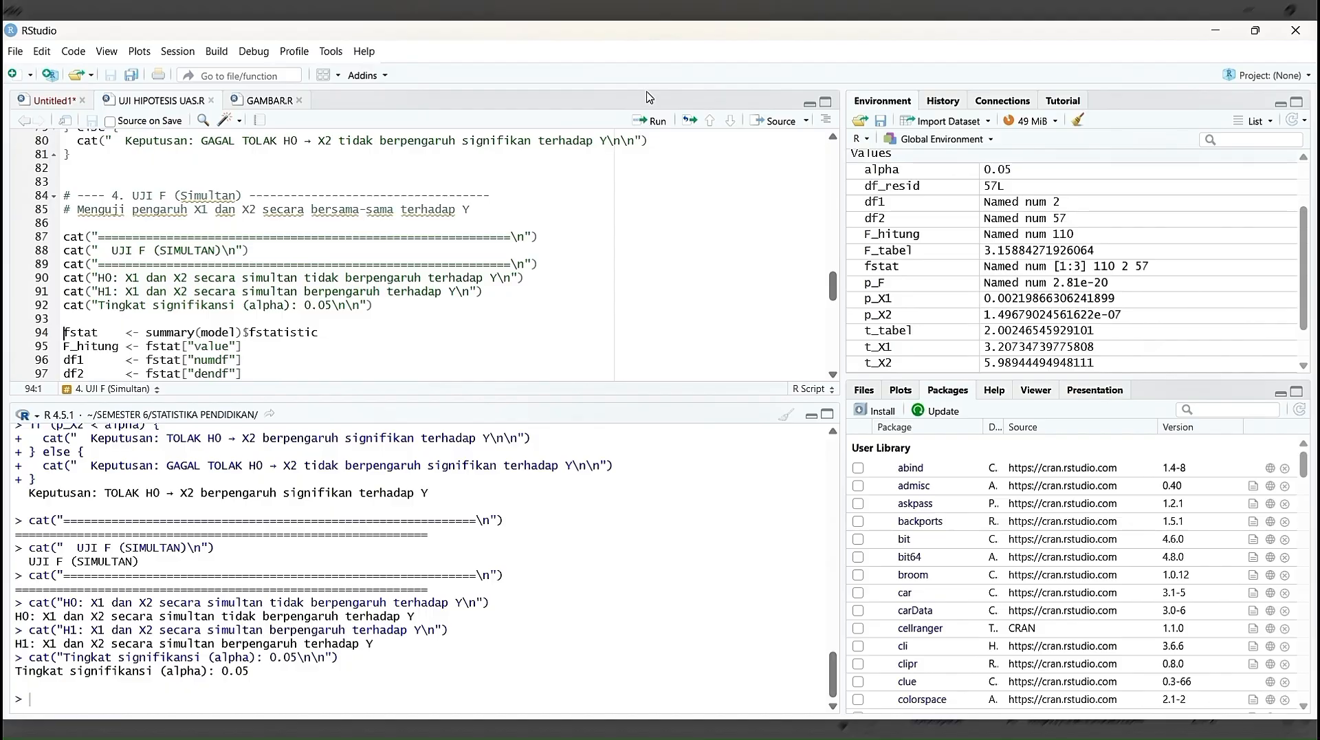
- Run the definitions of fstat, F_hitung, df1, df2, F_tabel and p_F for the simultaneous F test
left_click(650, 121)
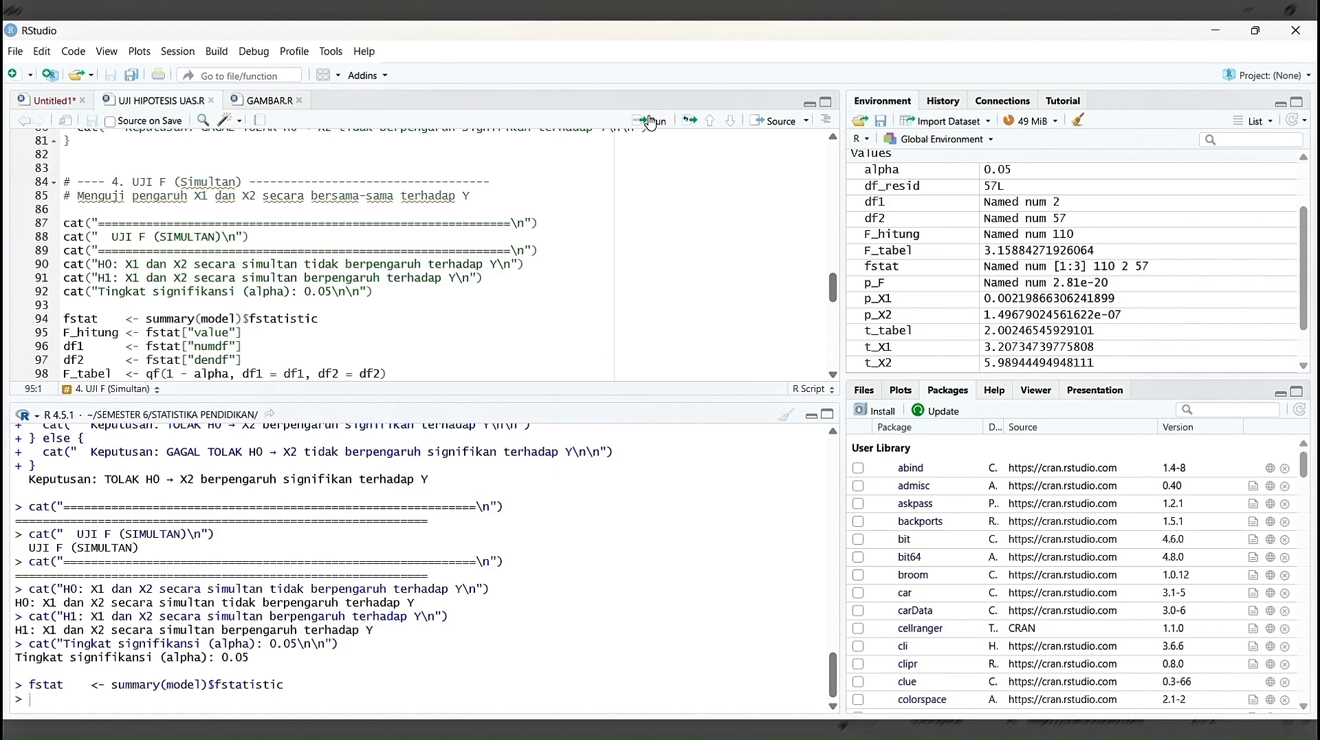
left_click(651, 121)
left_click(650, 121)
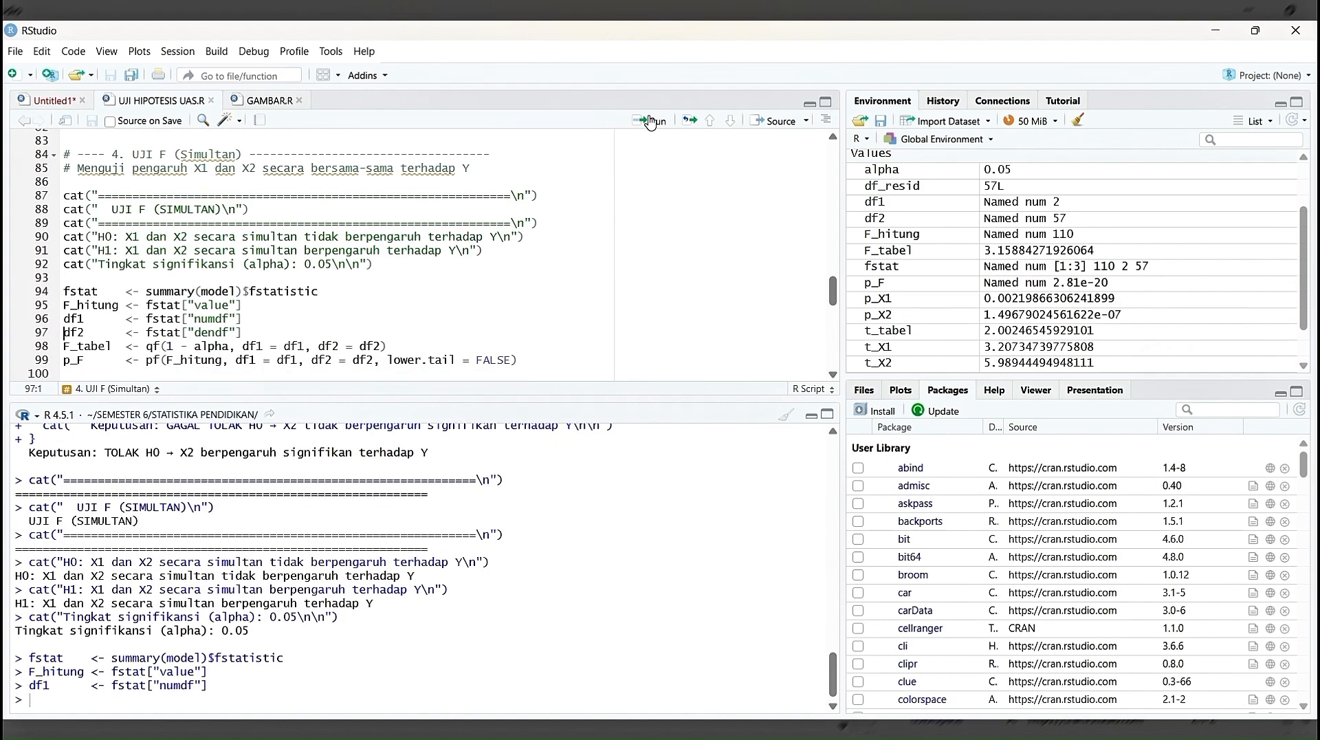
left_click(651, 121)
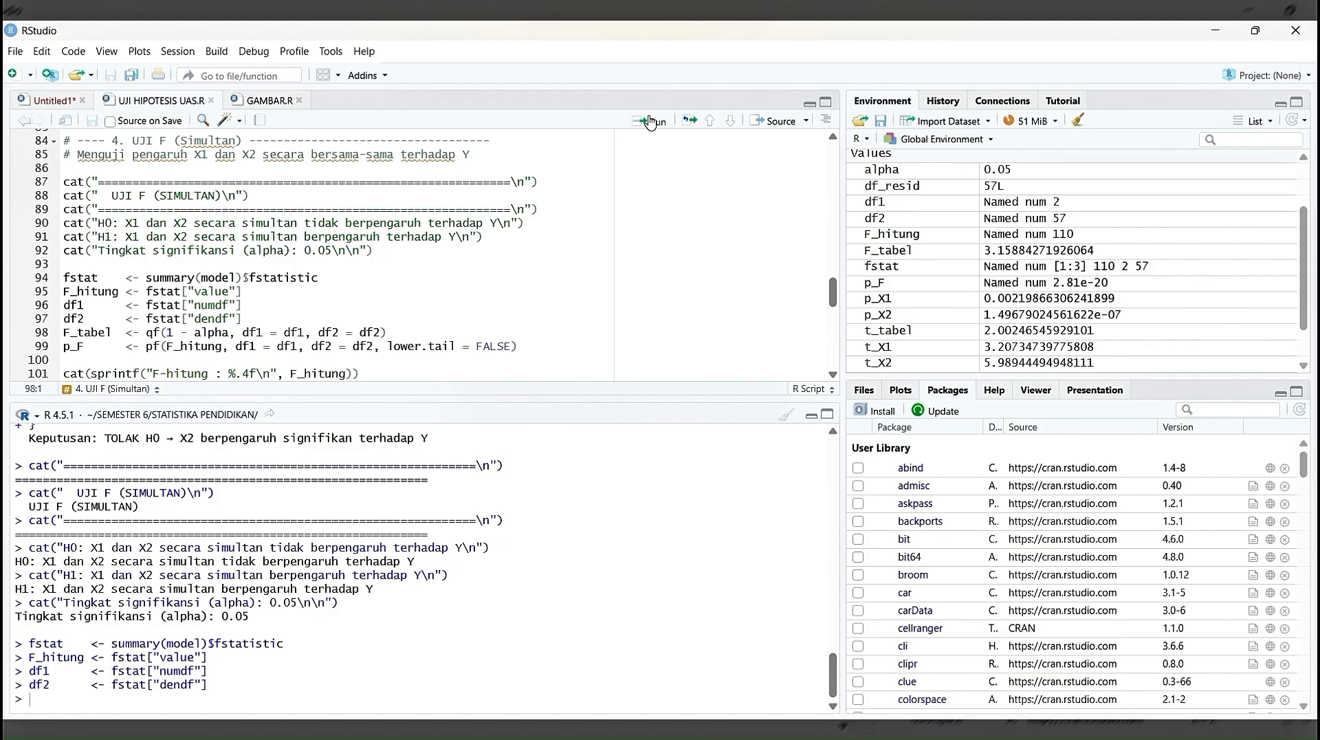
left_click(651, 121)
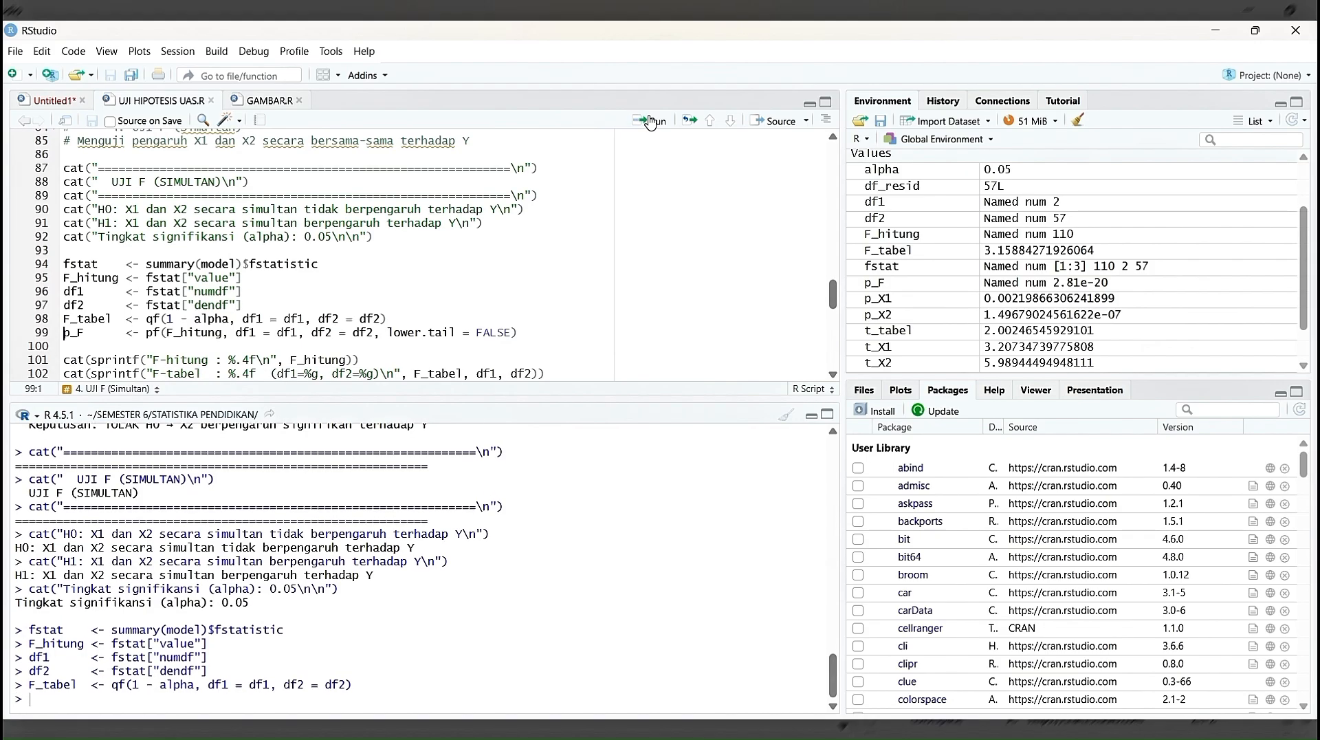
left_click(650, 121)
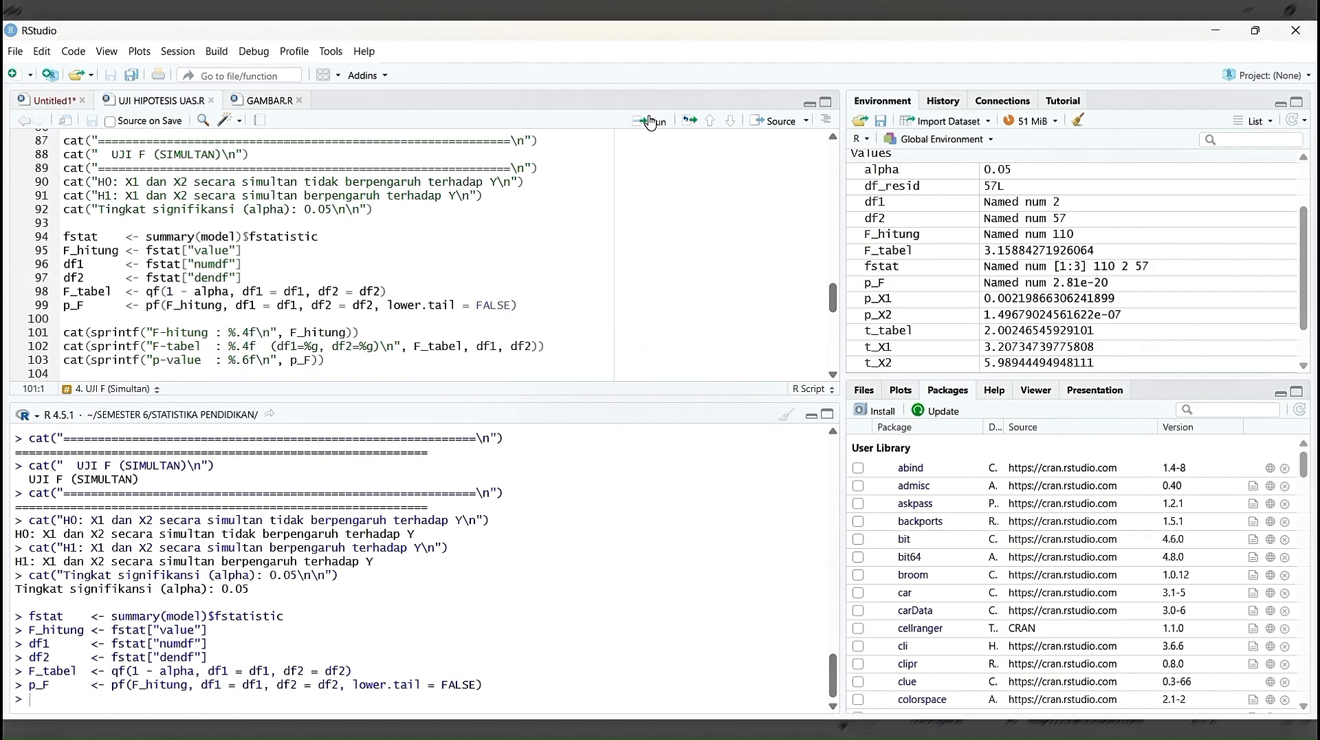
- Run the lines that print F-hitung, F-tabel and the p-value, and the if/else block that decides the F test
left_click(650, 121)
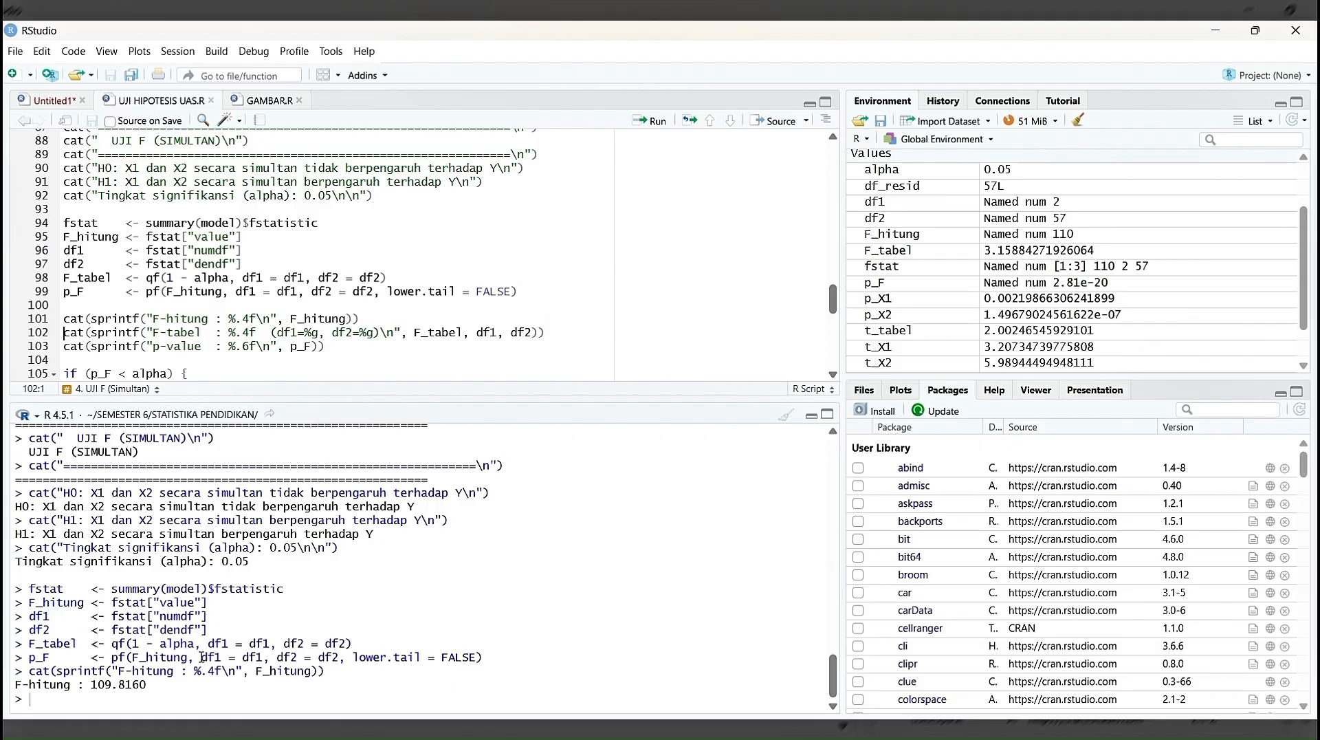
left_click(642, 123)
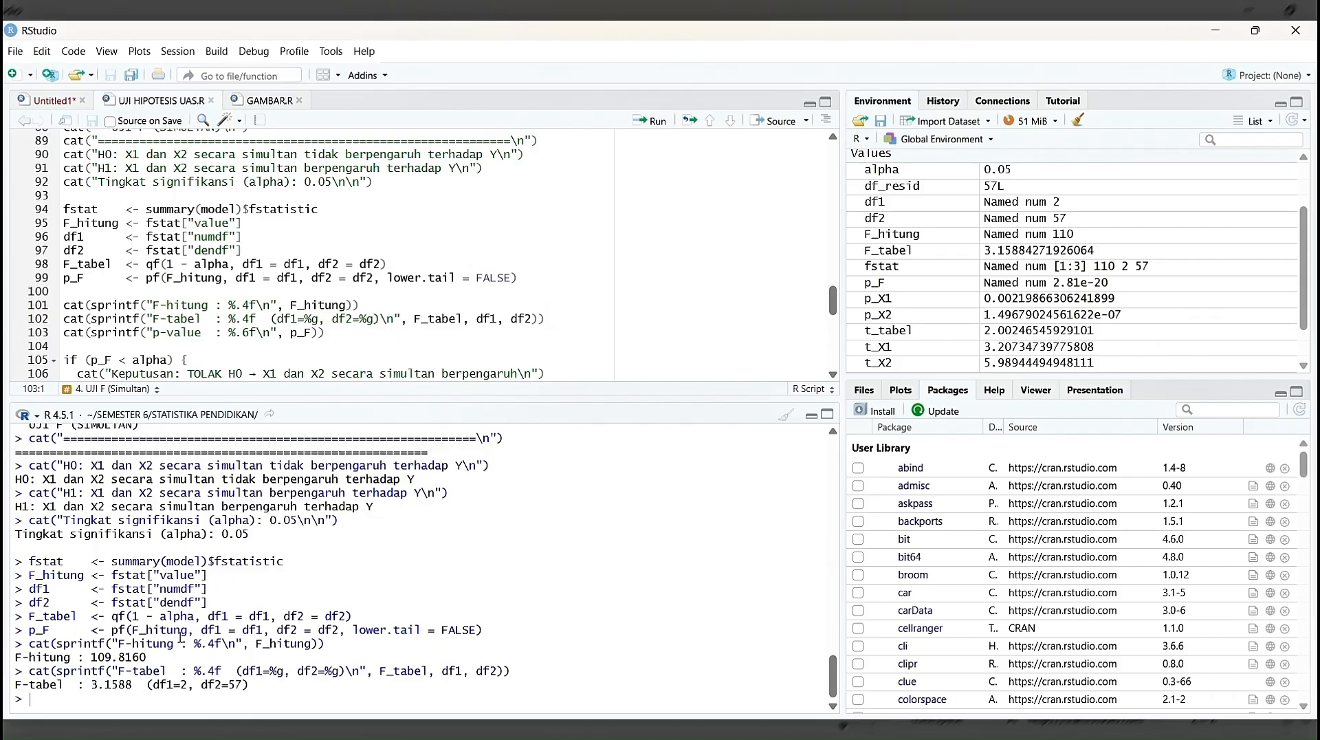
left_click(646, 124)
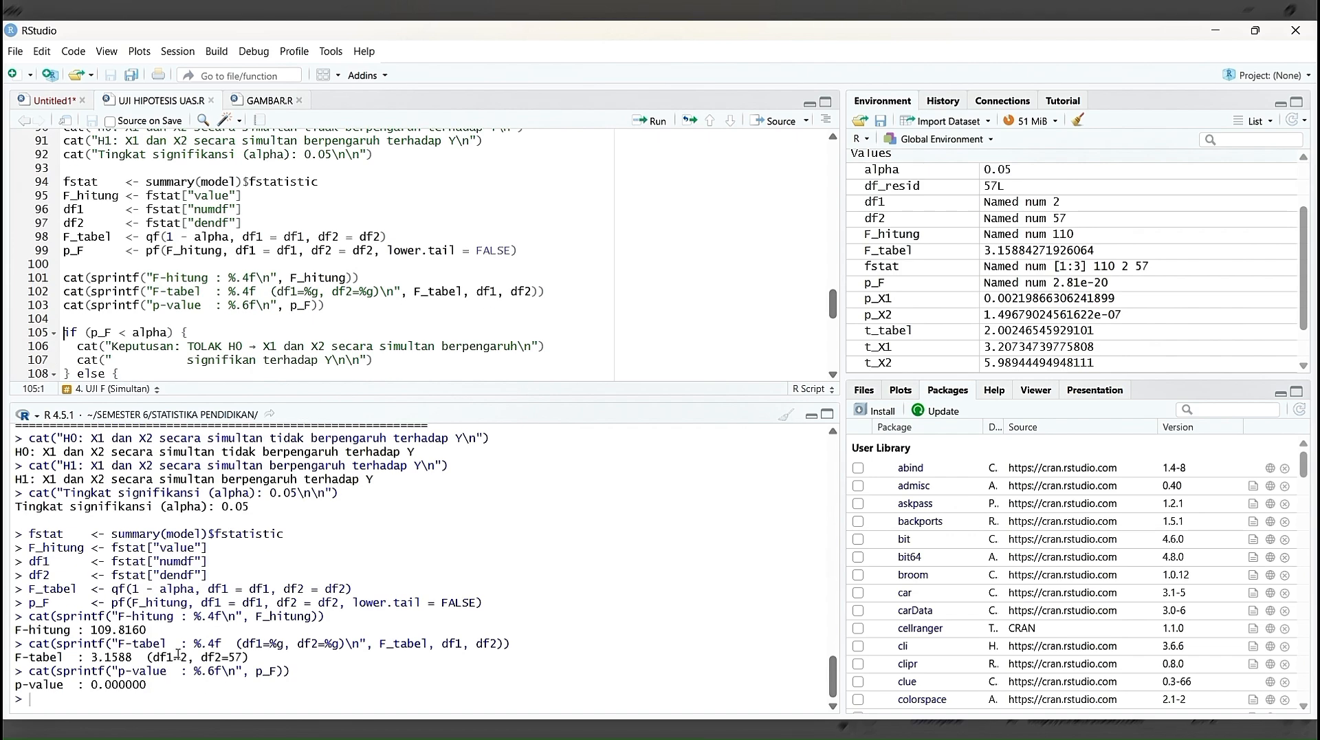
left_click(655, 122)
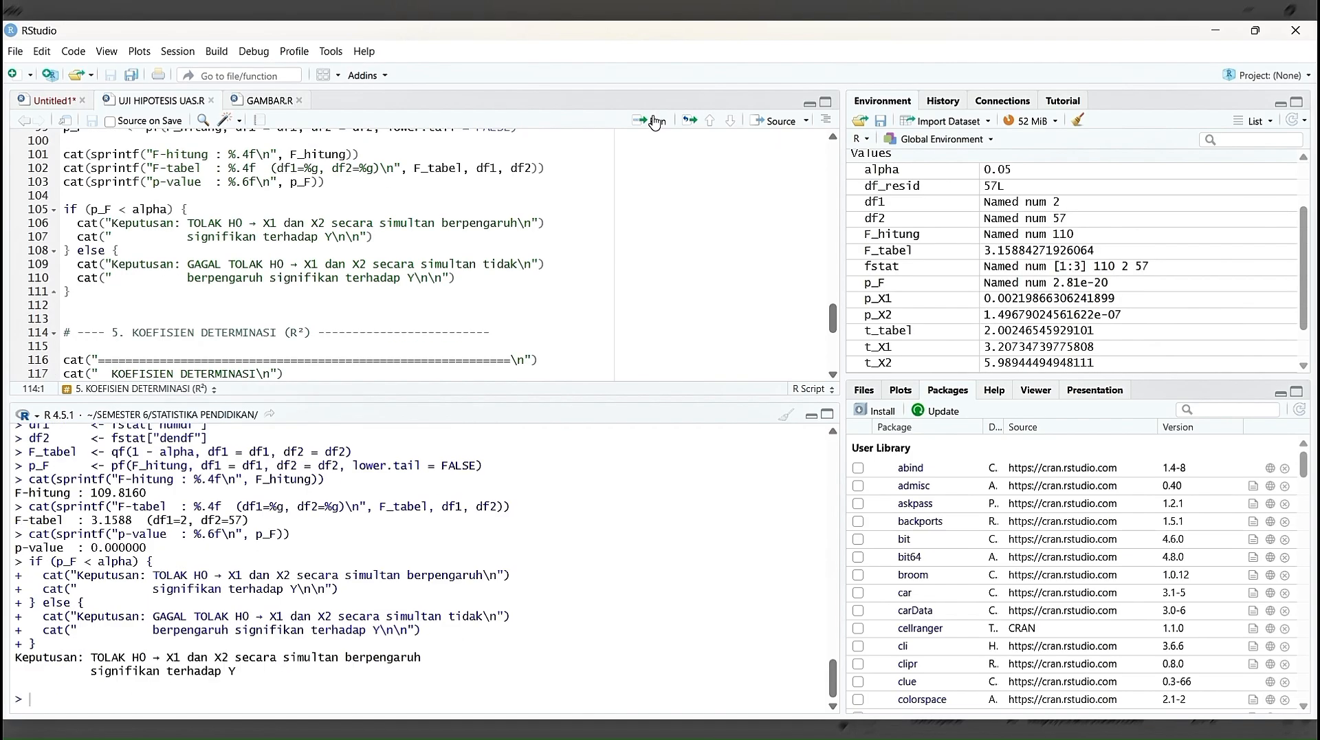